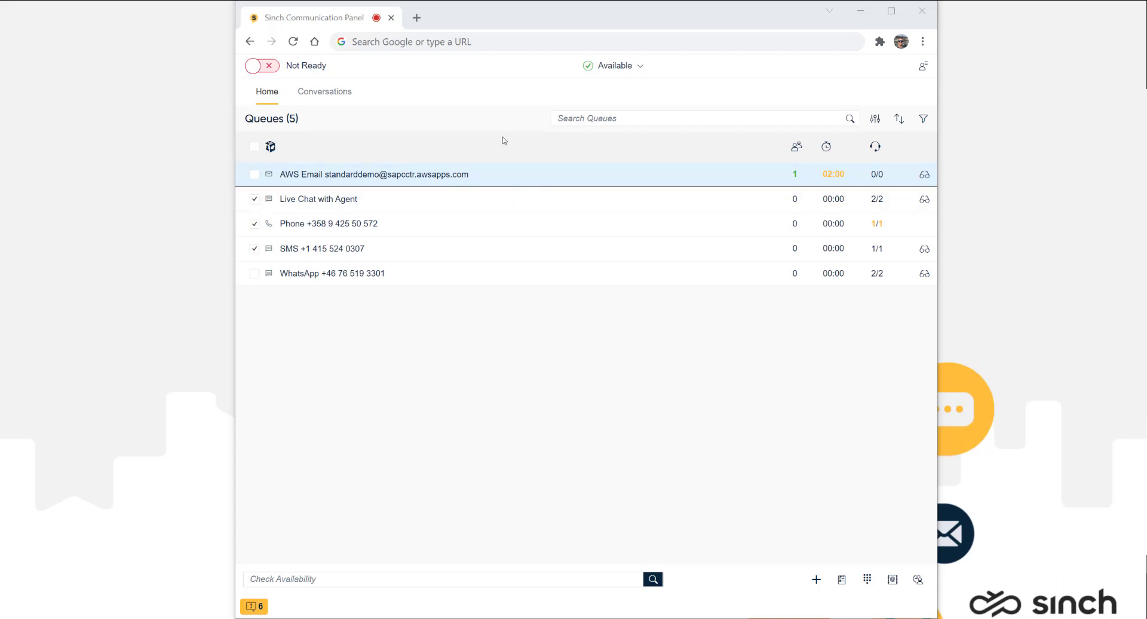
Step: Reposition and resize the panel window so it spans the full screen height
left_click_drag(530, 20, 512, 90)
left_click(874, 77)
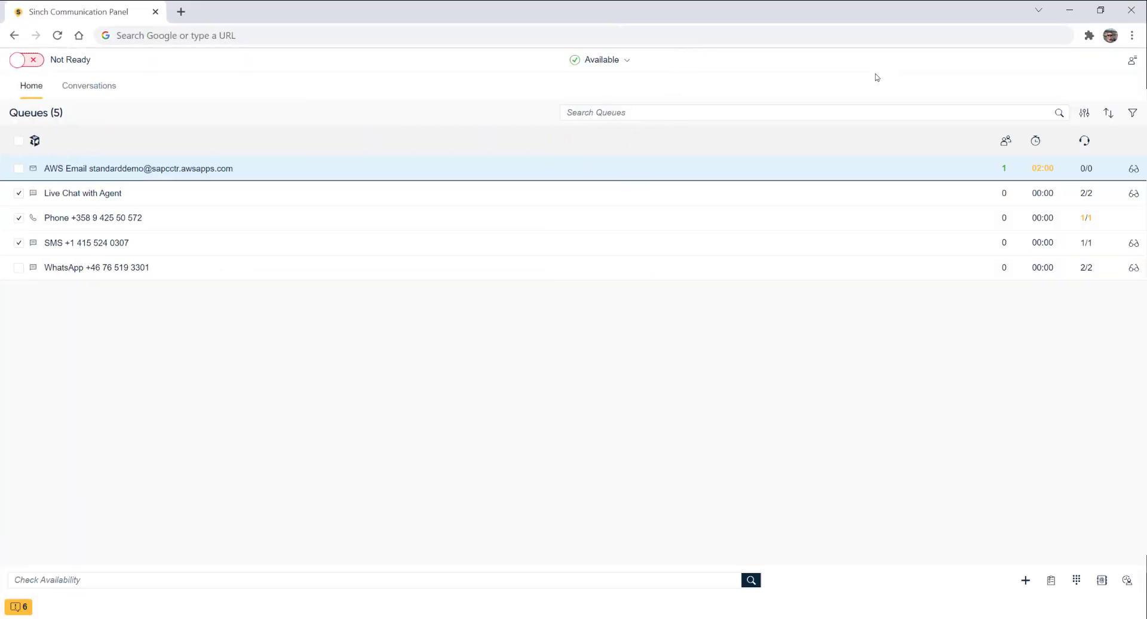
double_click(571, 11)
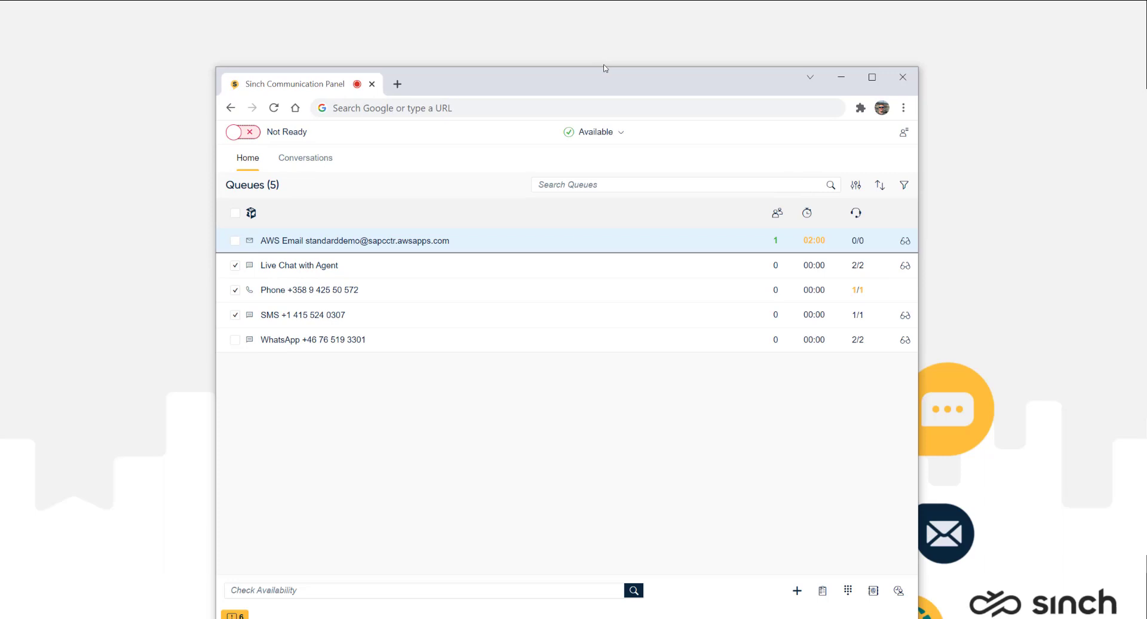
double_click(606, 68)
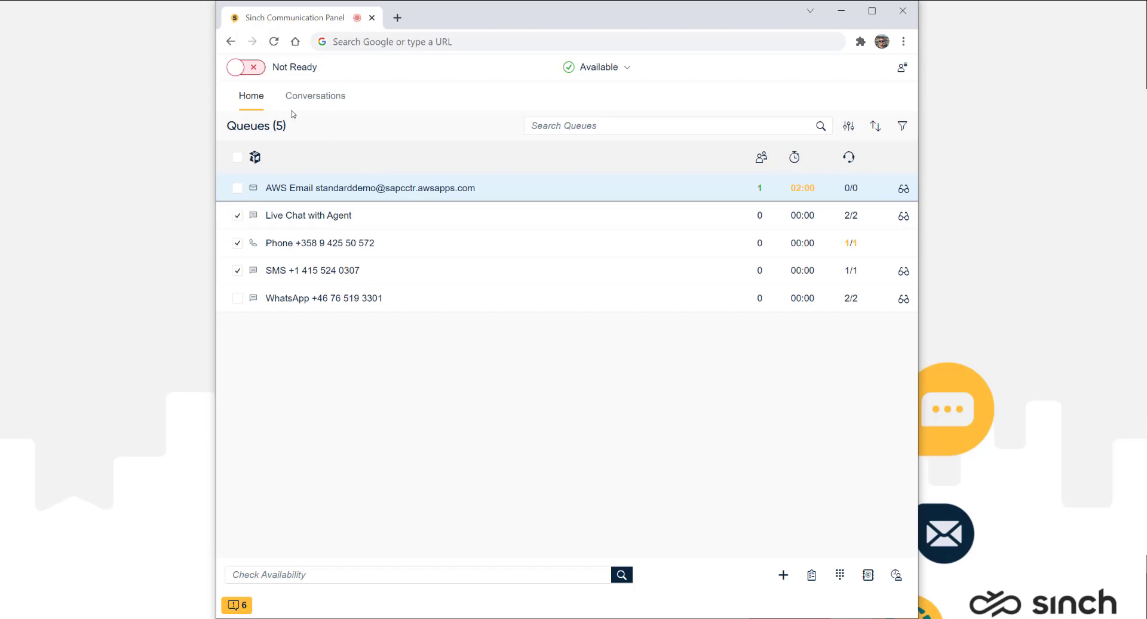
Step: Switch the agent from Not Ready to Ready, leaving the presence status at Available
left_click(239, 69)
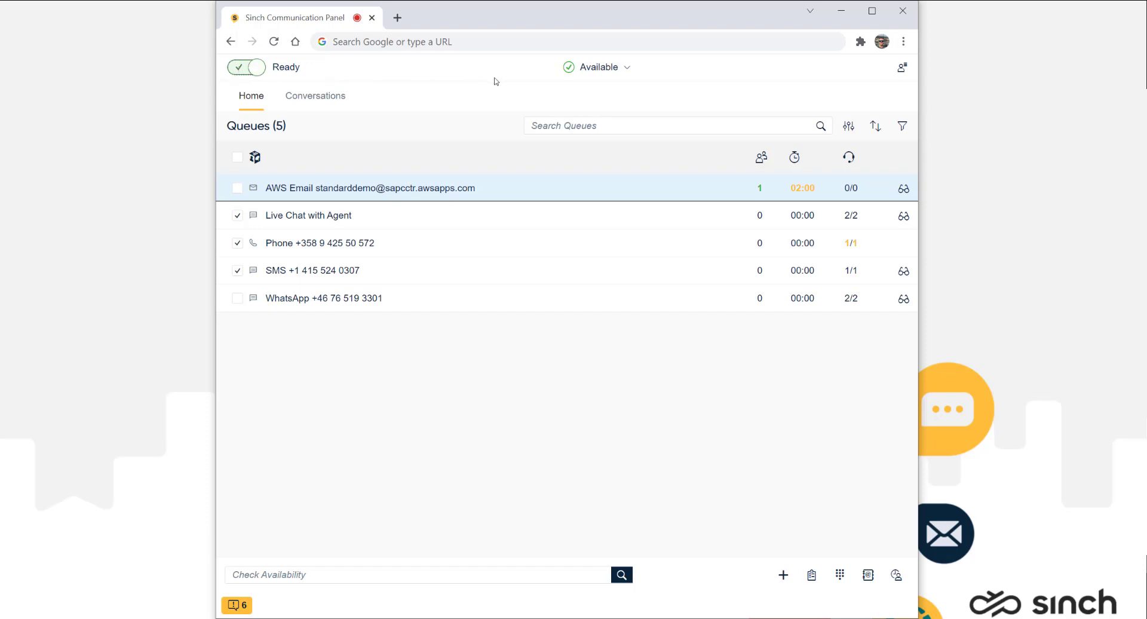
left_click(623, 71)
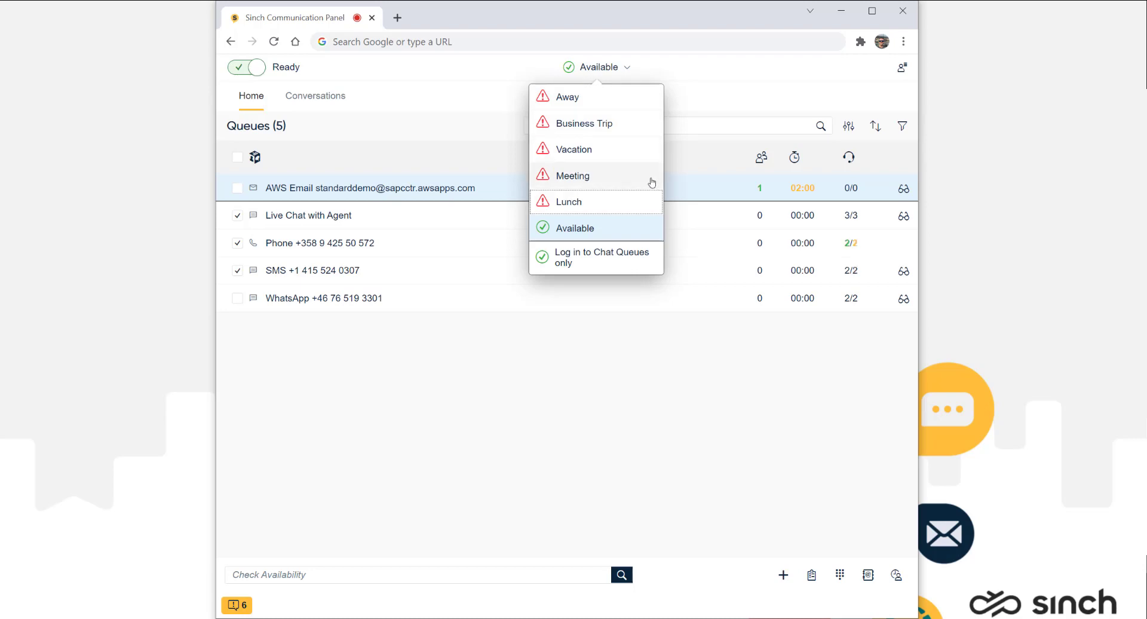
left_click(479, 119)
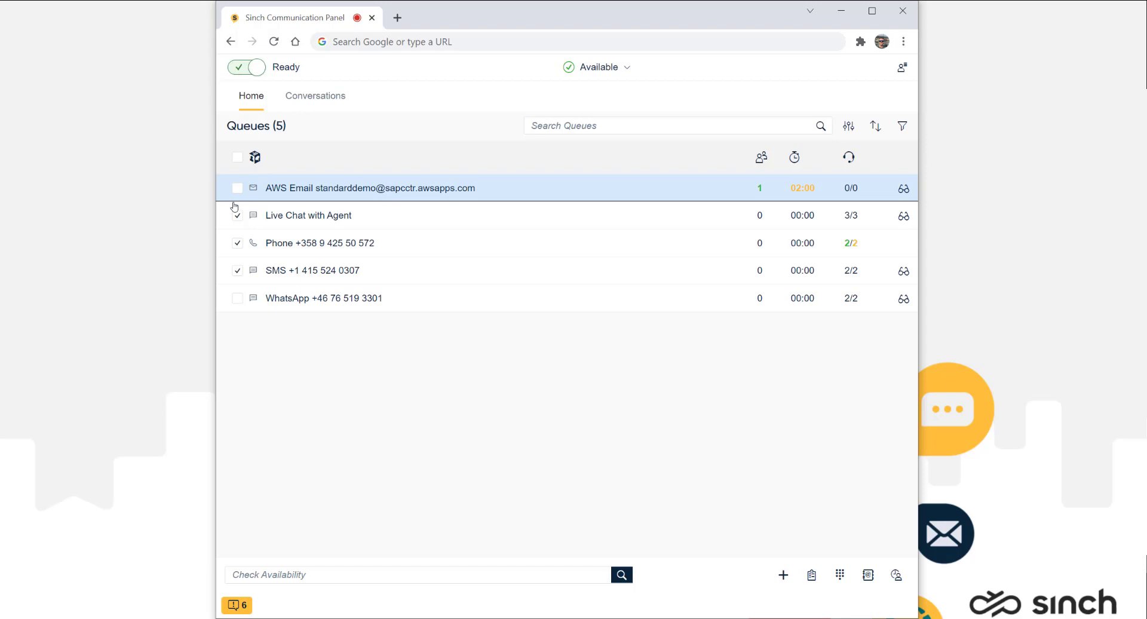
left_click(236, 268)
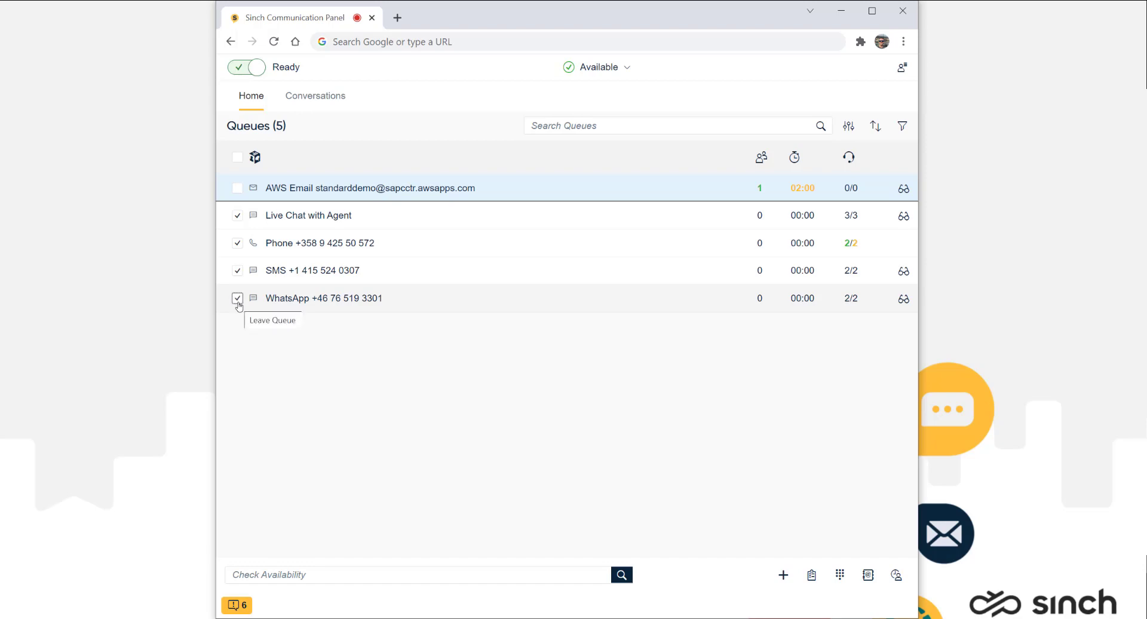
left_click(237, 299)
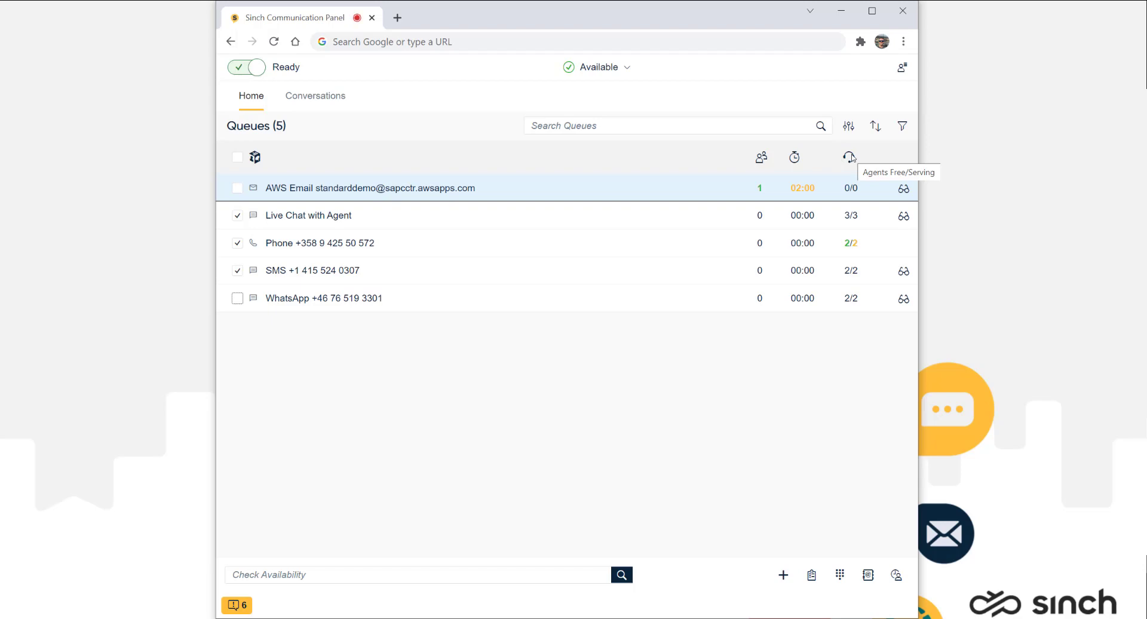
left_click(902, 126)
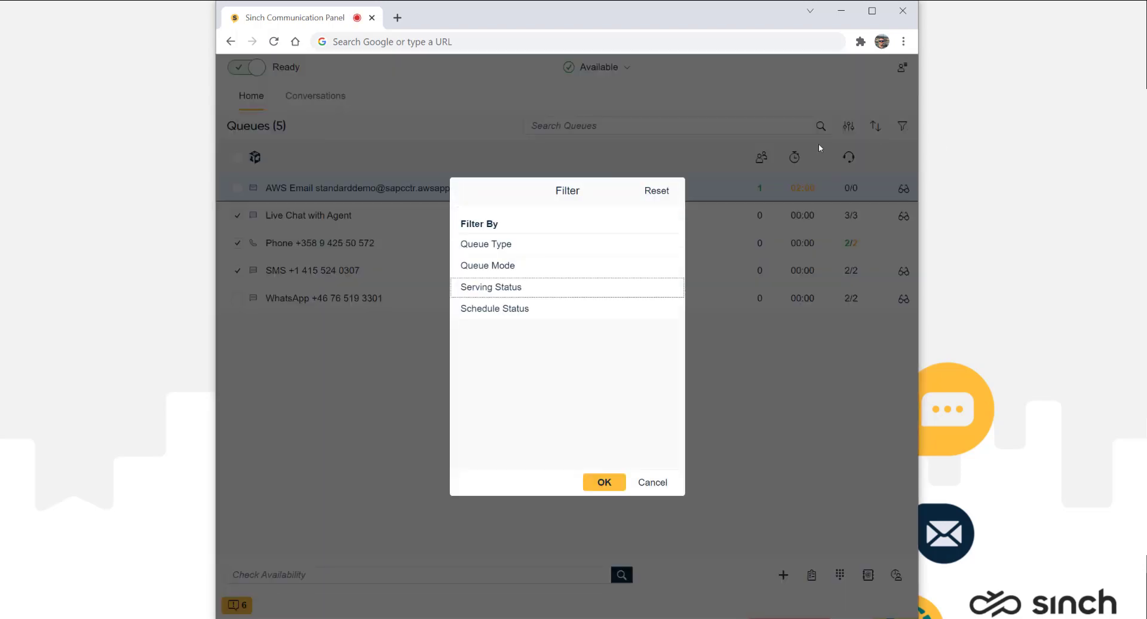
left_click(525, 287)
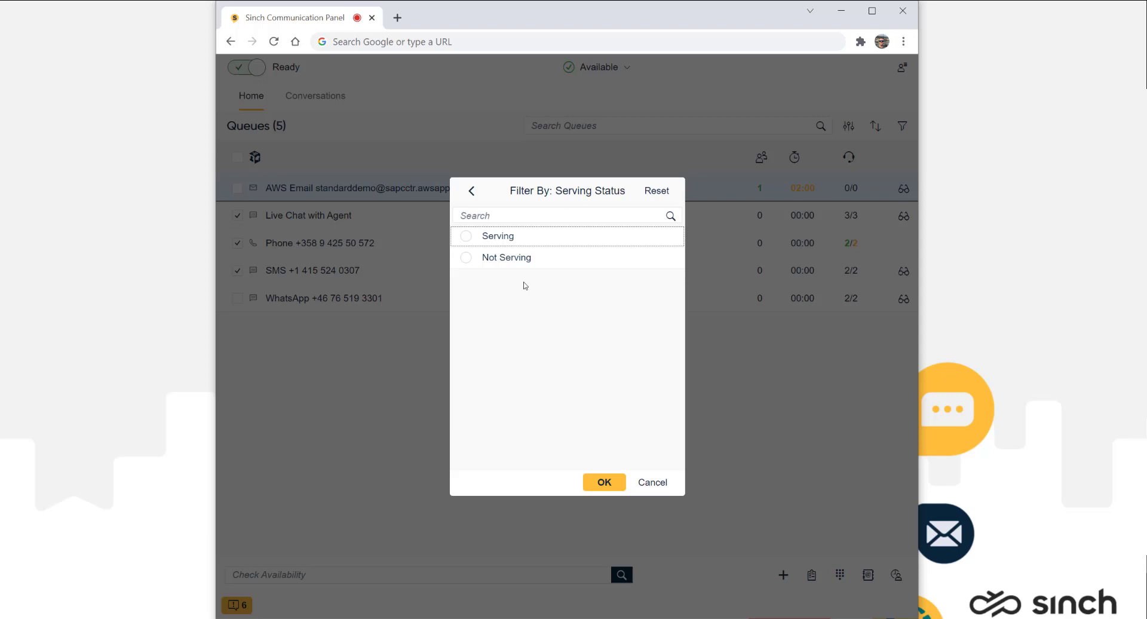
left_click(466, 236)
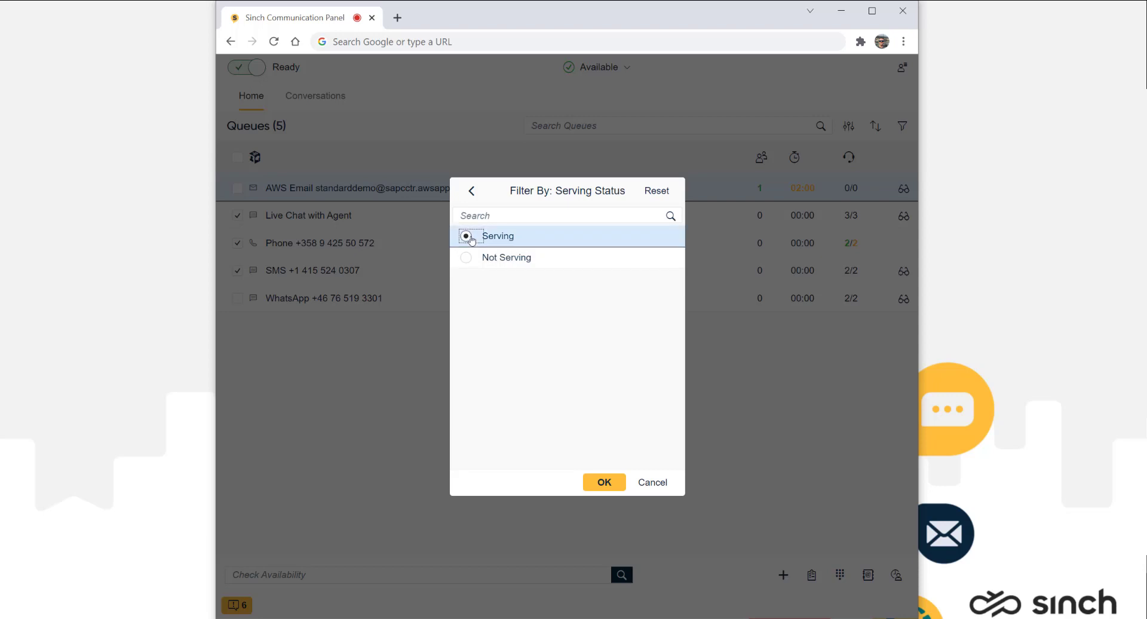
left_click(604, 484)
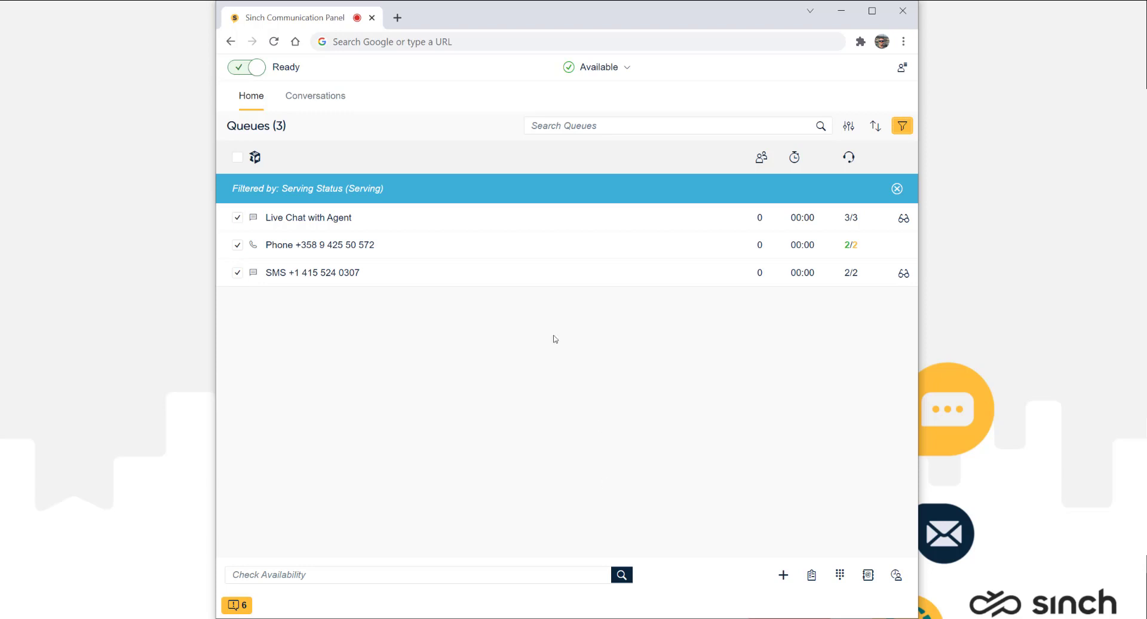
left_click(896, 188)
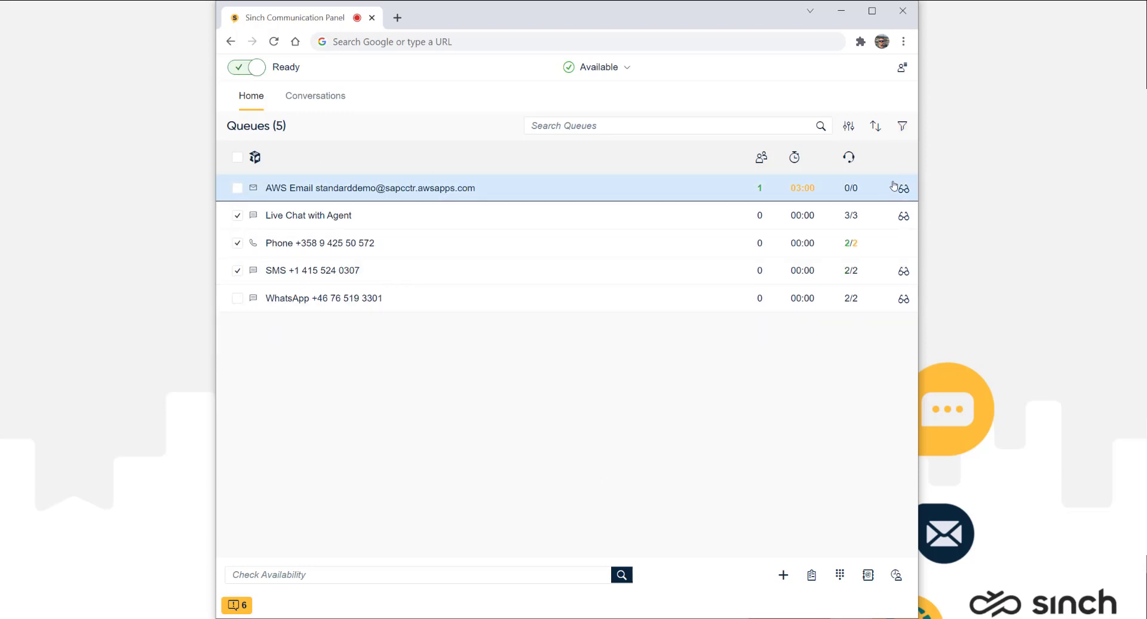
left_click(899, 70)
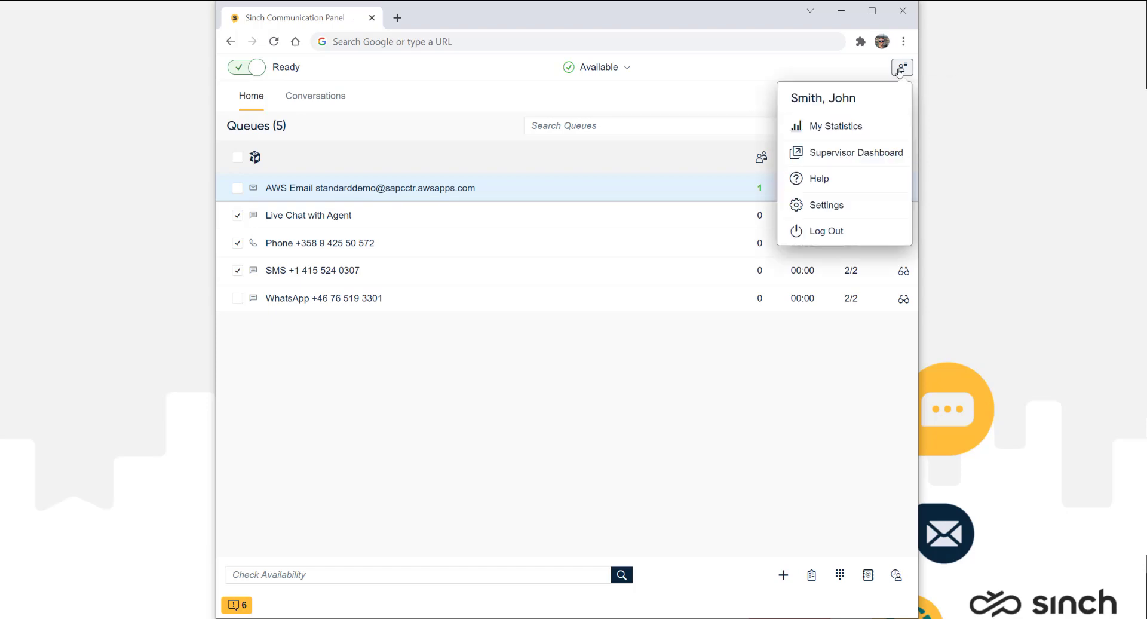
left_click(894, 132)
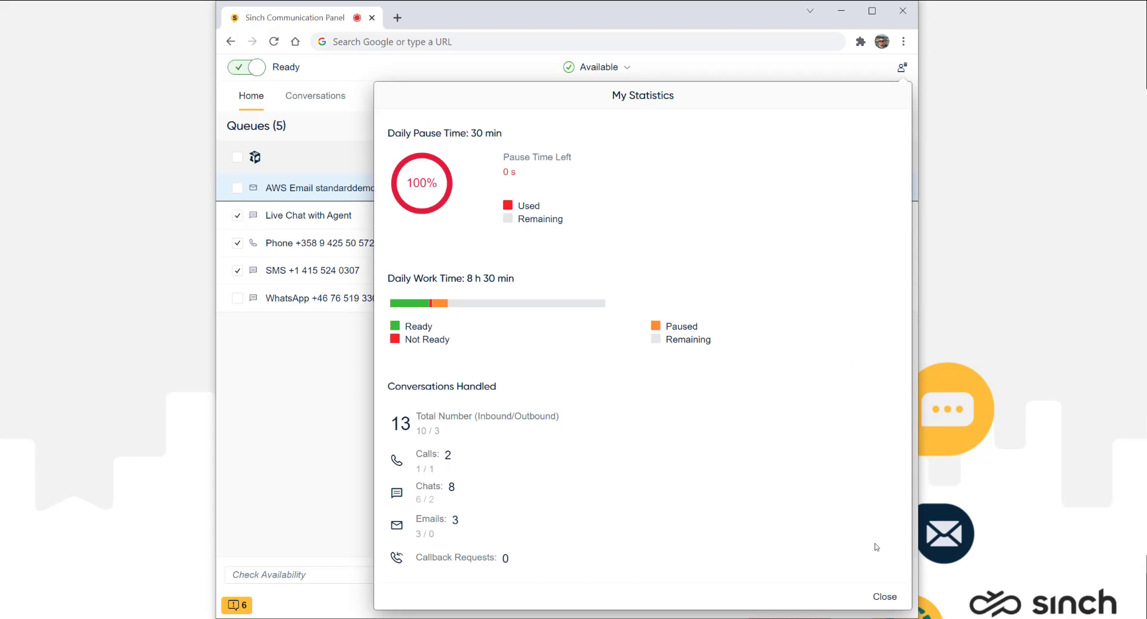
left_click(881, 595)
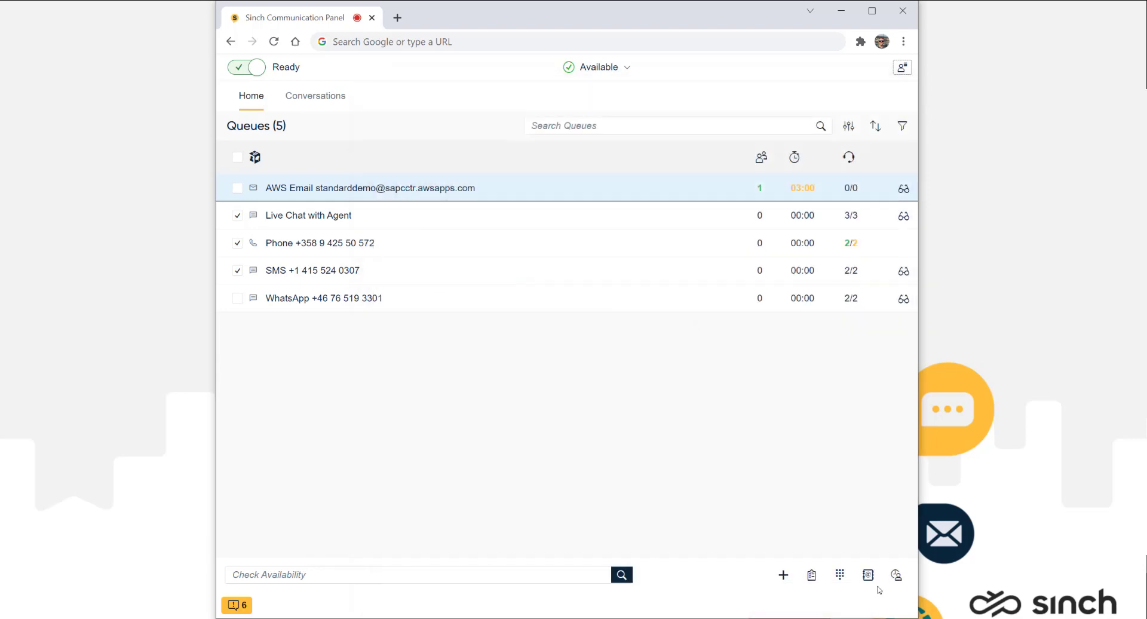
Step: In Settings > Audio Settings, change Incoming Chat Tone from Jungle to Magic and preview it
left_click(901, 67)
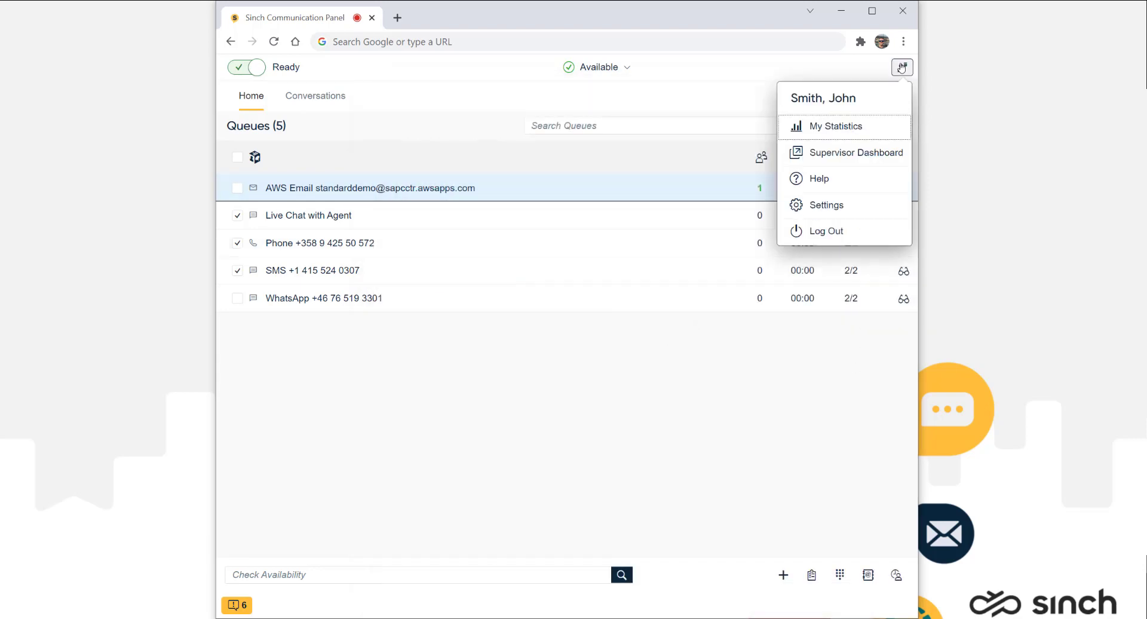
left_click(884, 205)
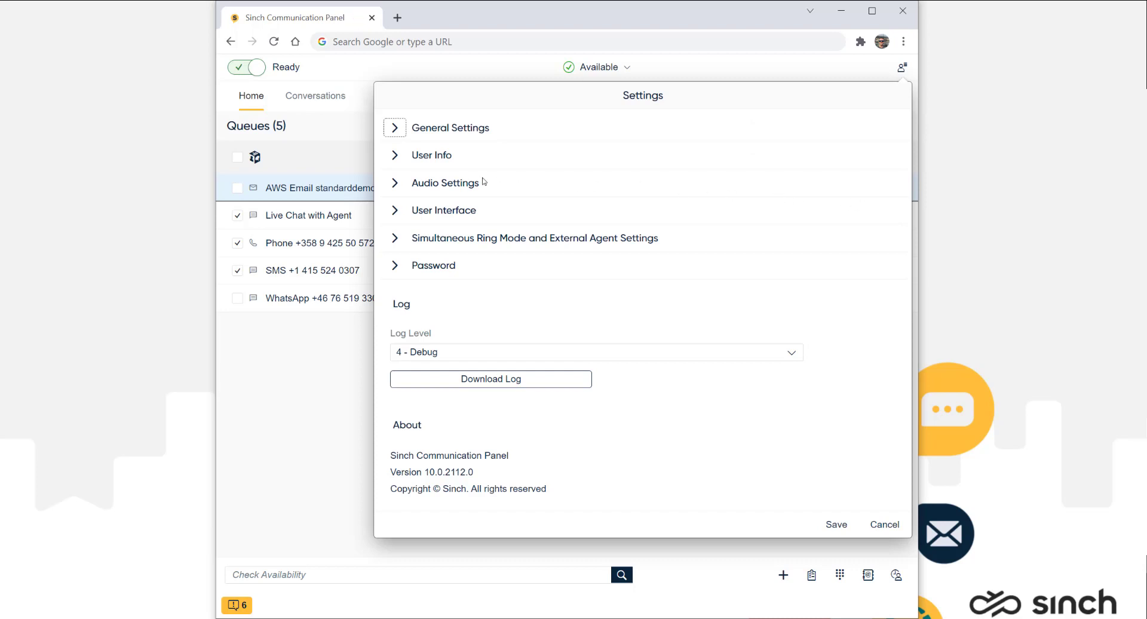
left_click(393, 185)
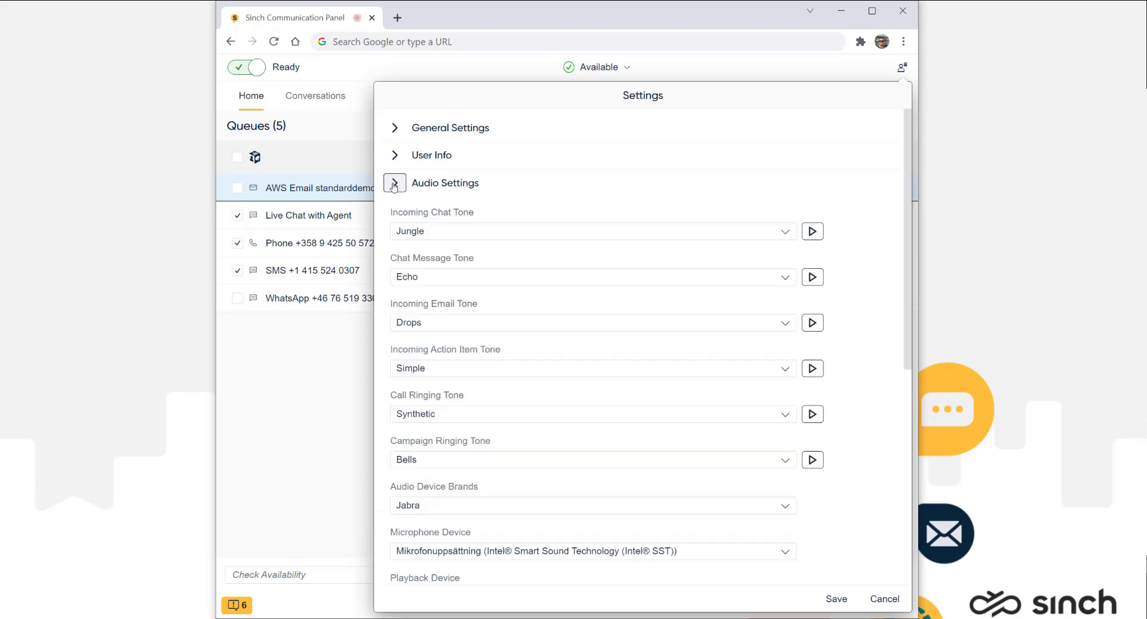
left_click(530, 230)
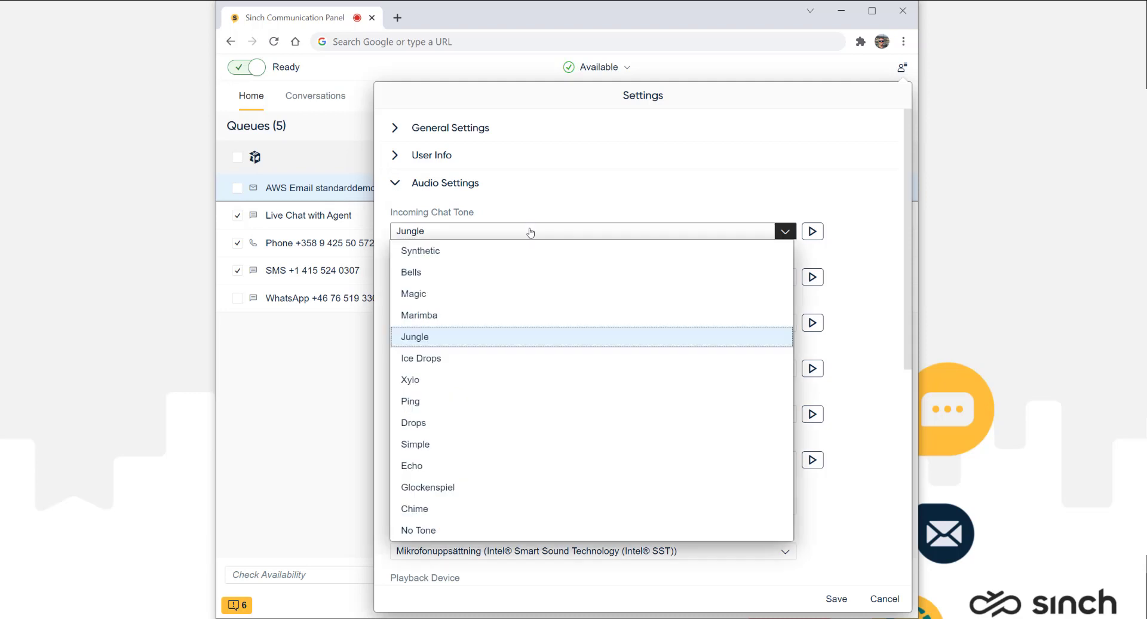
left_click(530, 292)
left_click(814, 233)
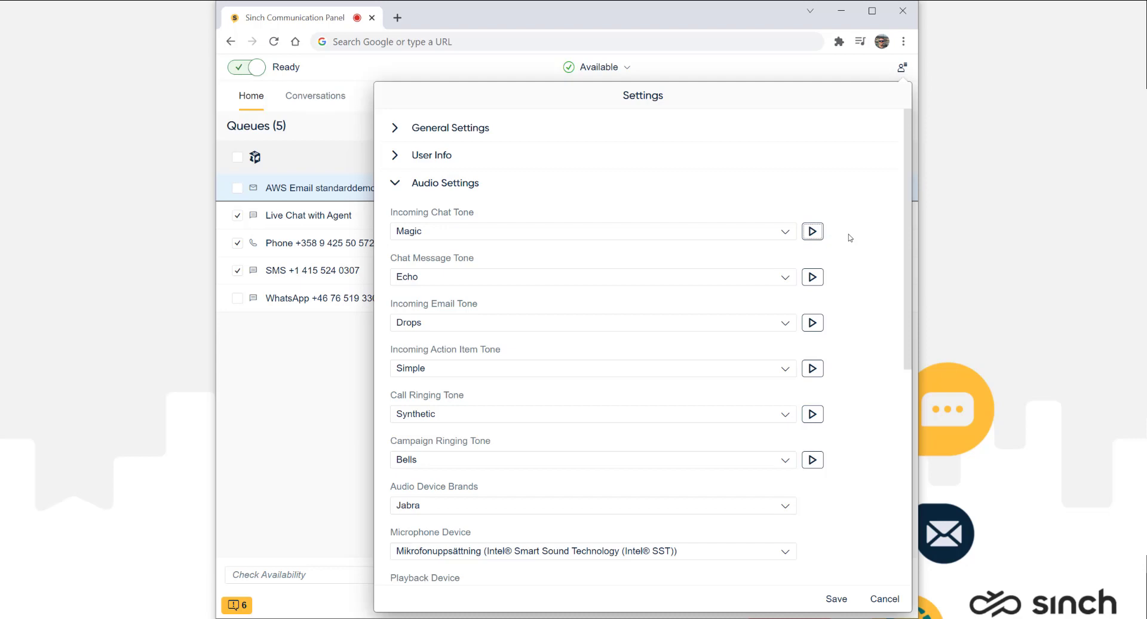
left_click(396, 184)
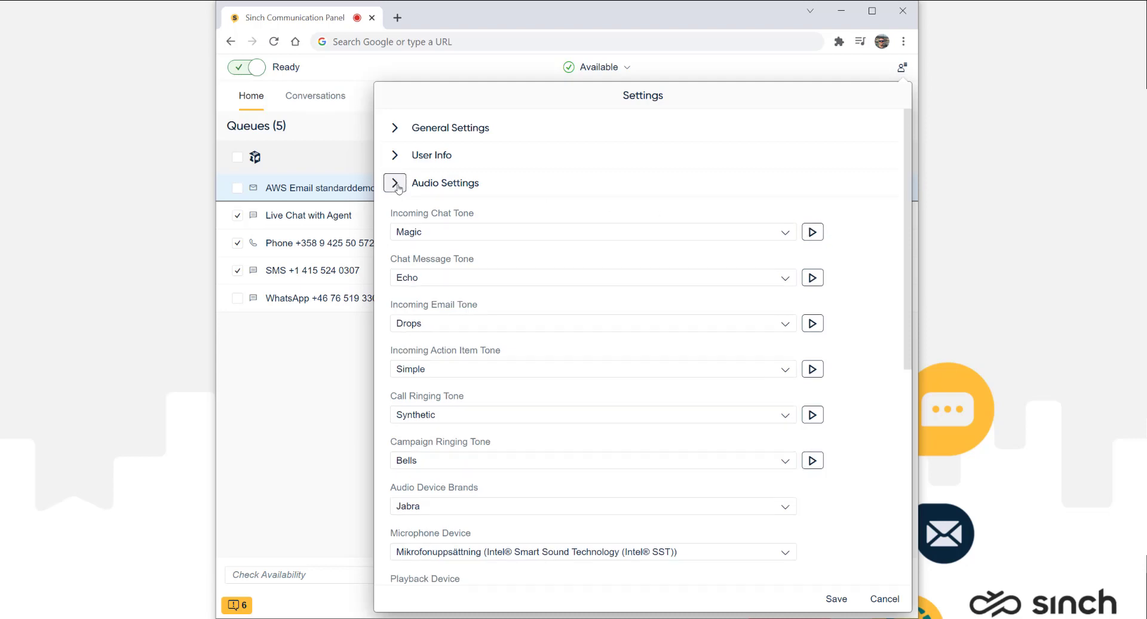
Step: In User Interface settings, keep English (EN) as the interface language
left_click(395, 211)
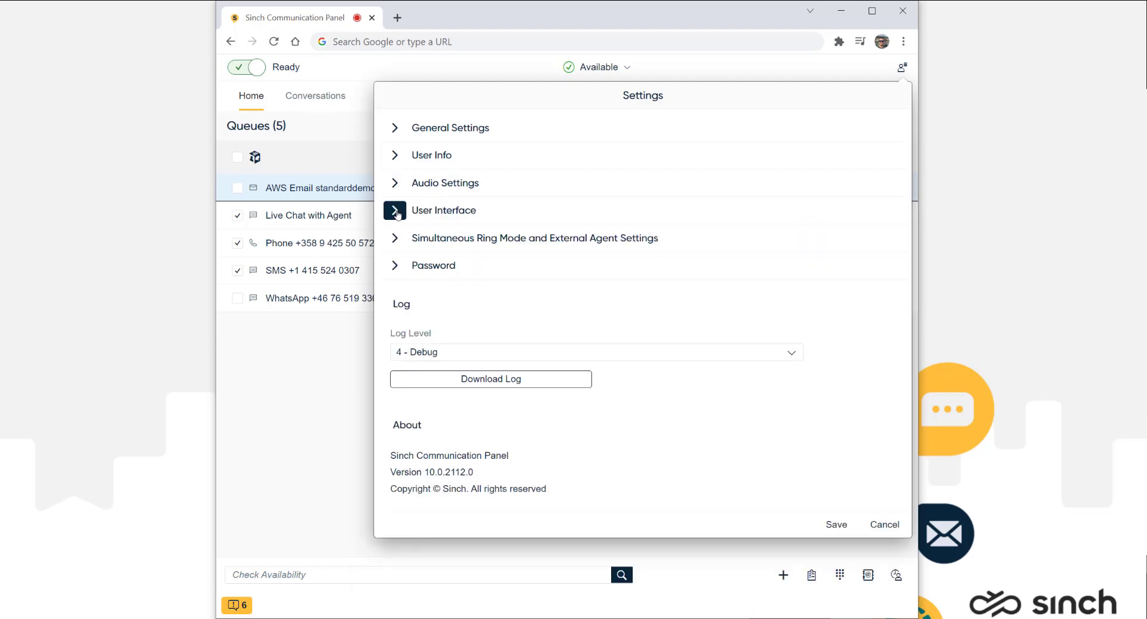
left_click(502, 258)
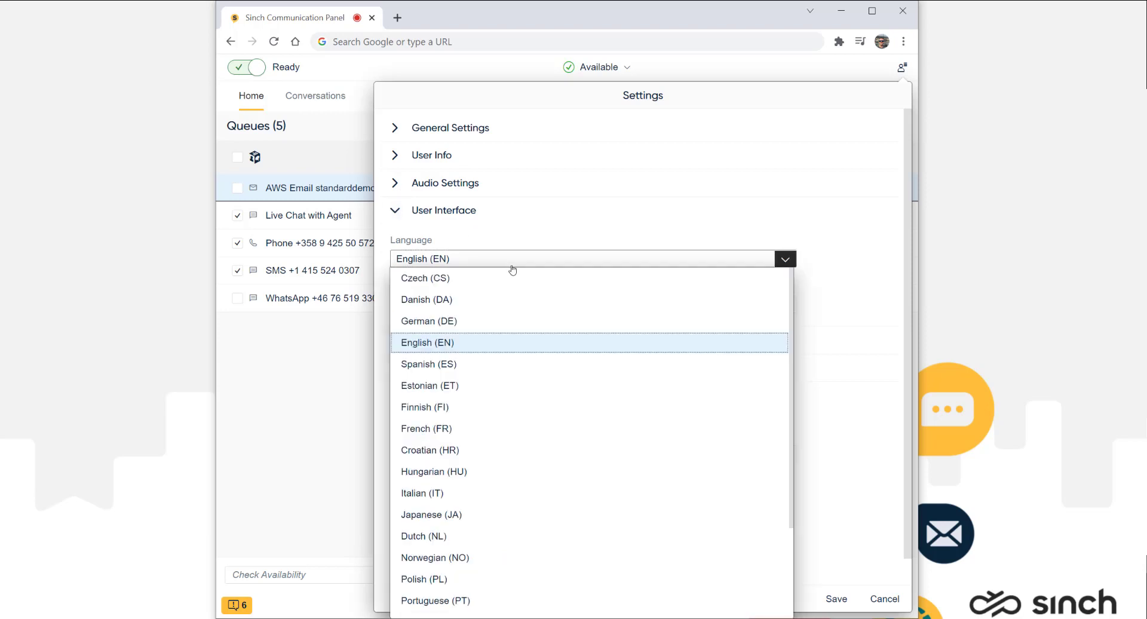
scroll(679, 374, "down", 2)
scroll(678, 375, "down", 1)
scroll(679, 376, "up", 2)
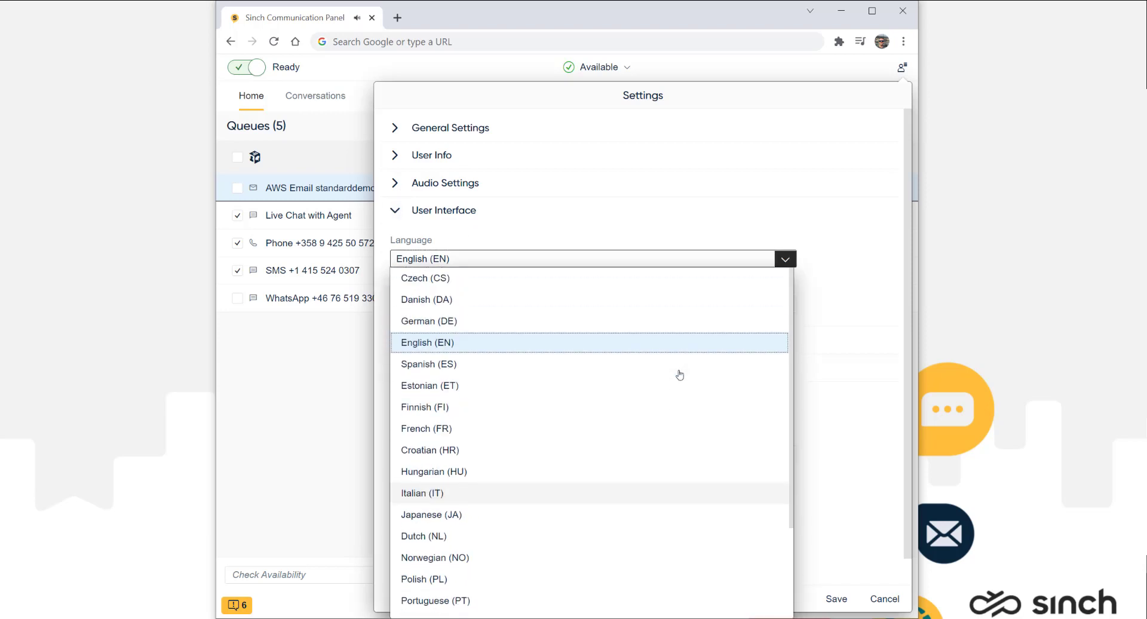
left_click(837, 265)
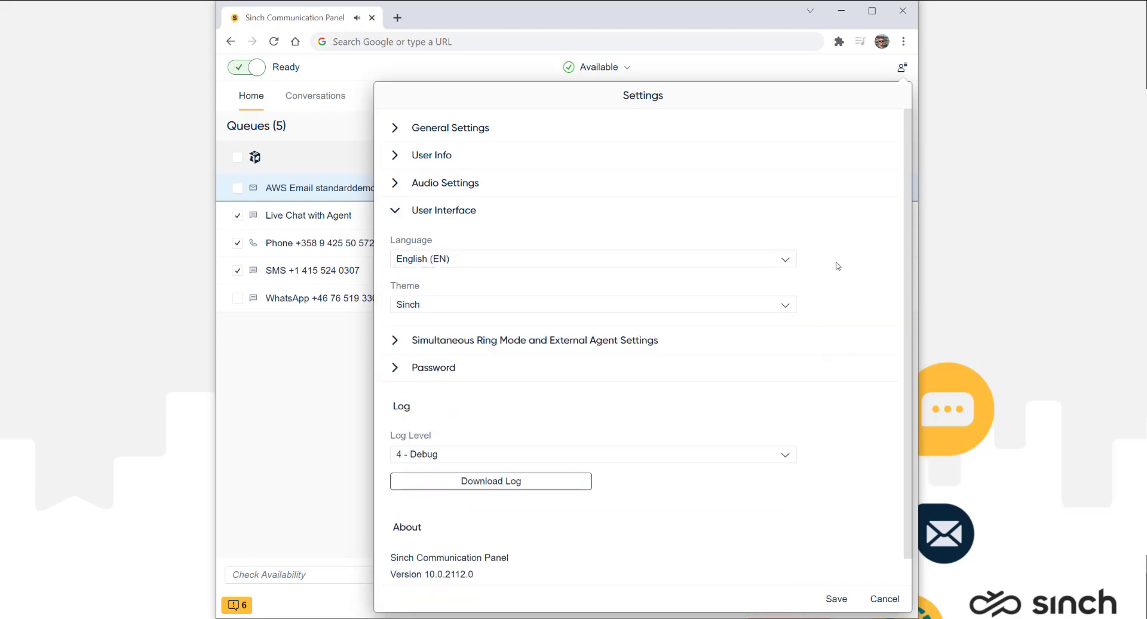
Step: Keep the Sinch theme, then briefly expand and collapse the Password settings
left_click(785, 304)
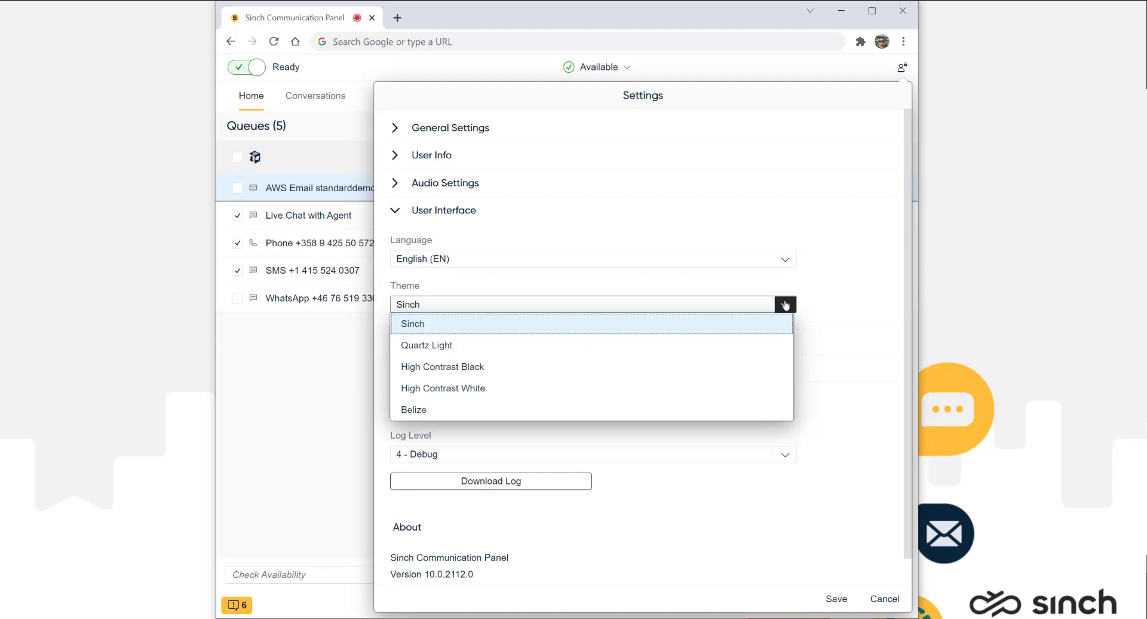
left_click(785, 304)
left_click(394, 210)
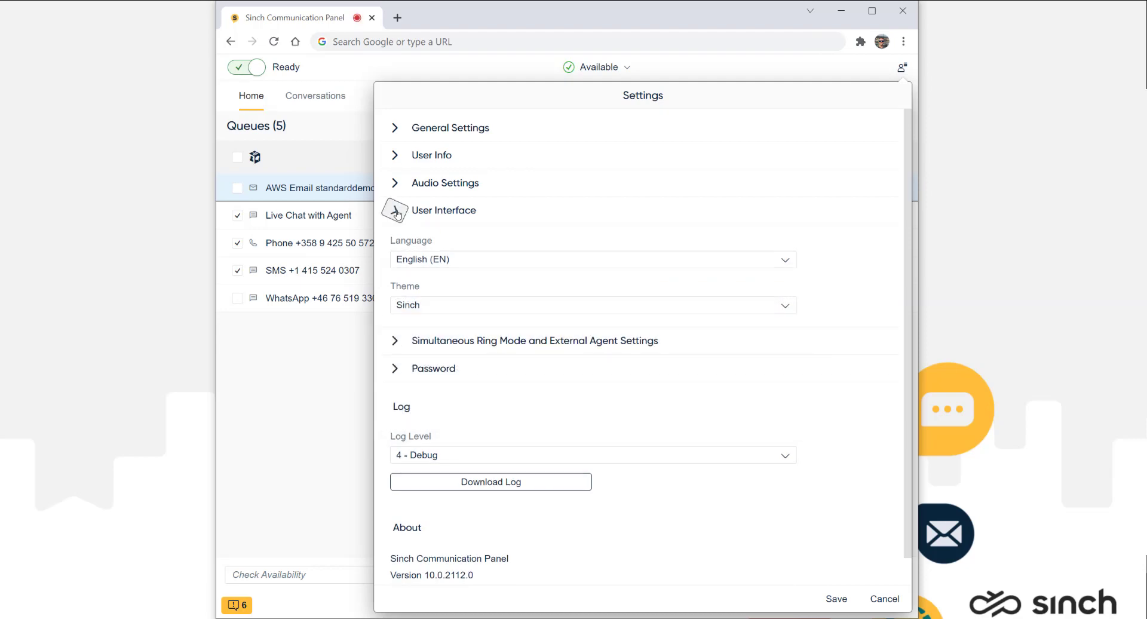
left_click(395, 266)
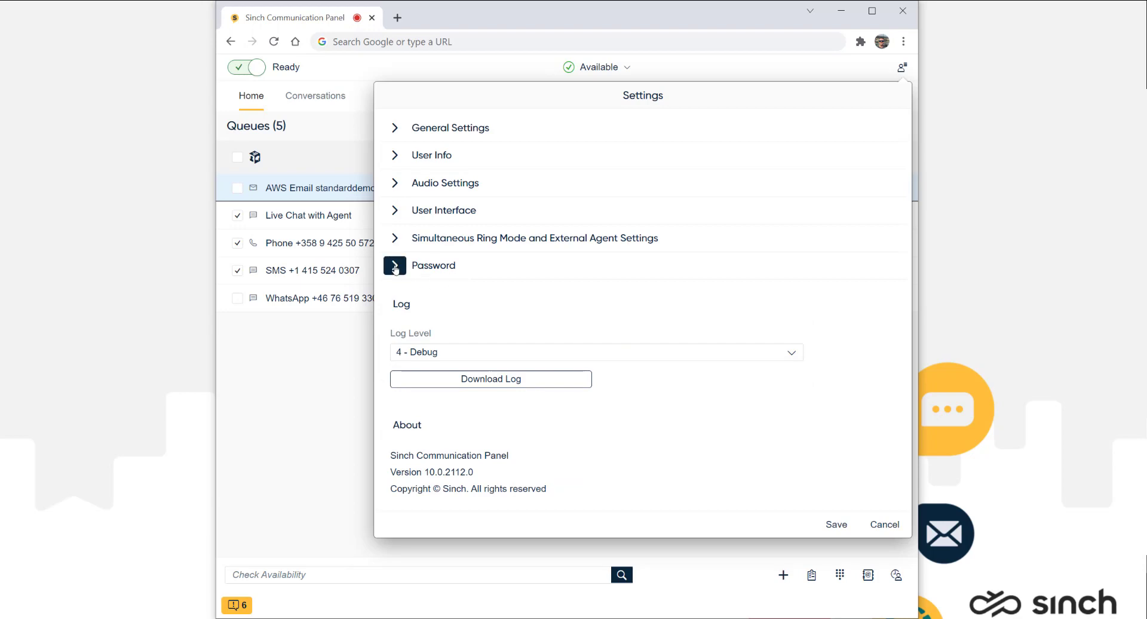
left_click(400, 273)
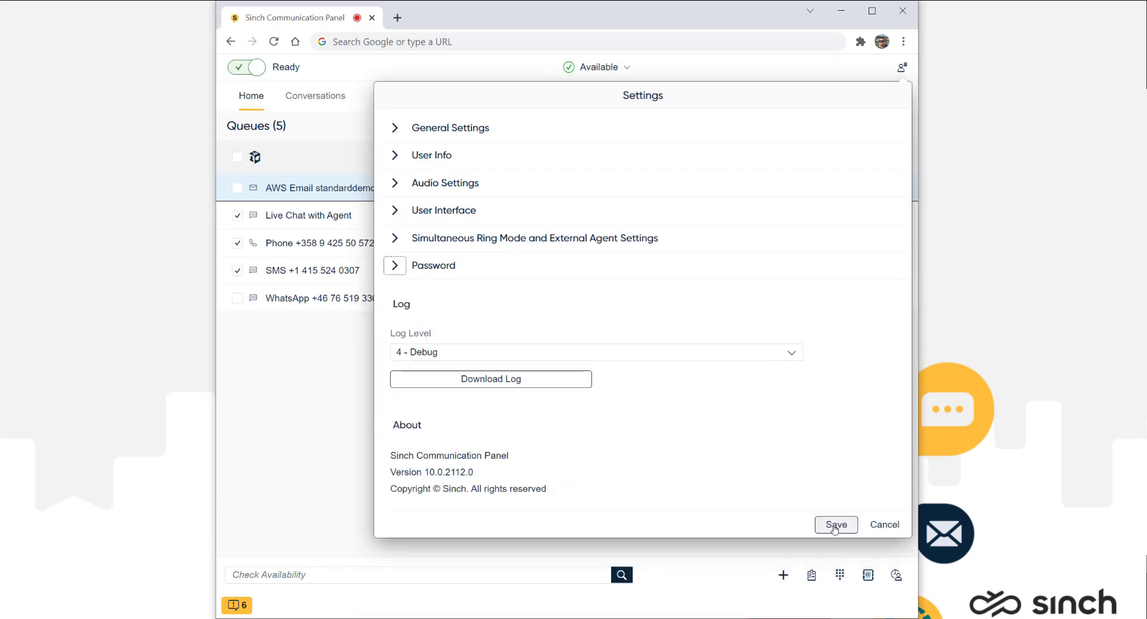
Step: Save the settings, then search a colleague's availability by name, finding them Ready and Available
left_click(835, 524)
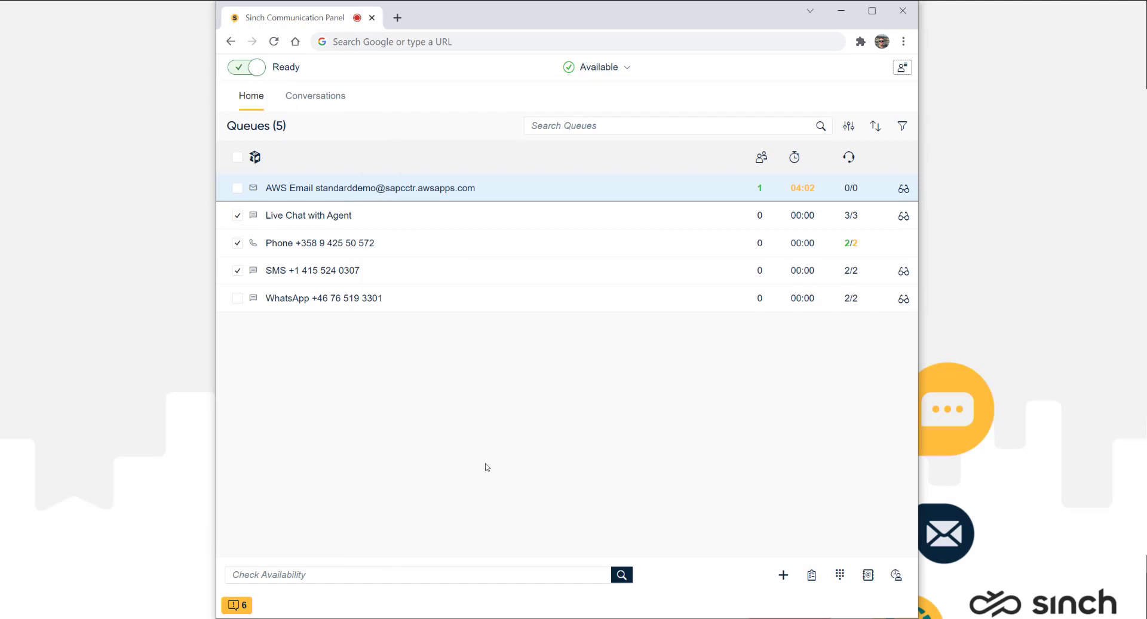
left_click(248, 575)
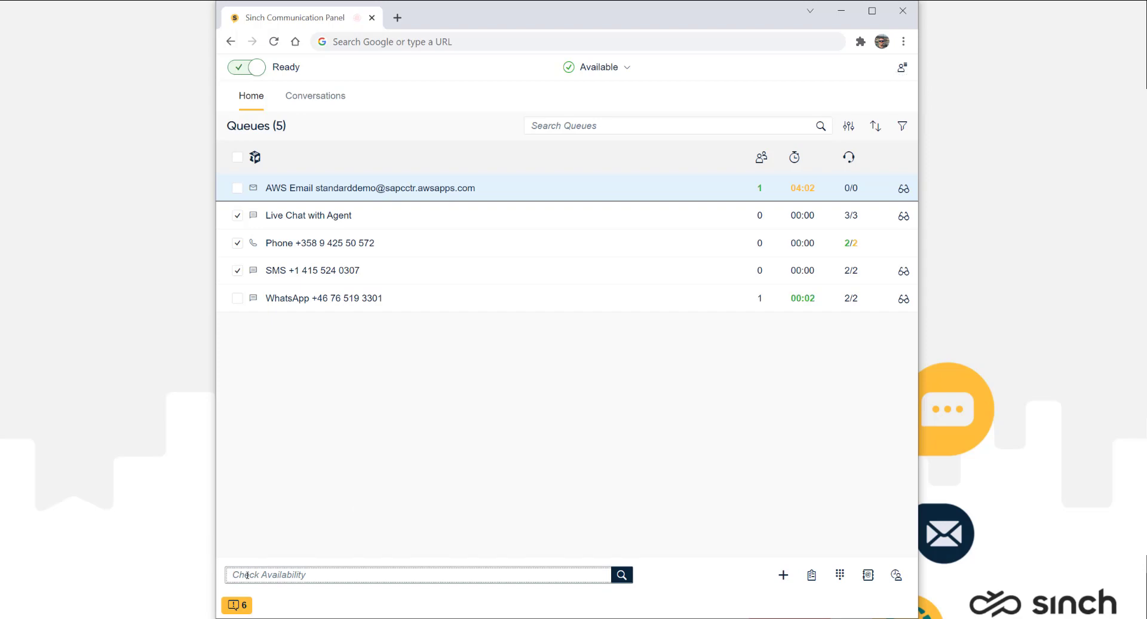
key("Return")
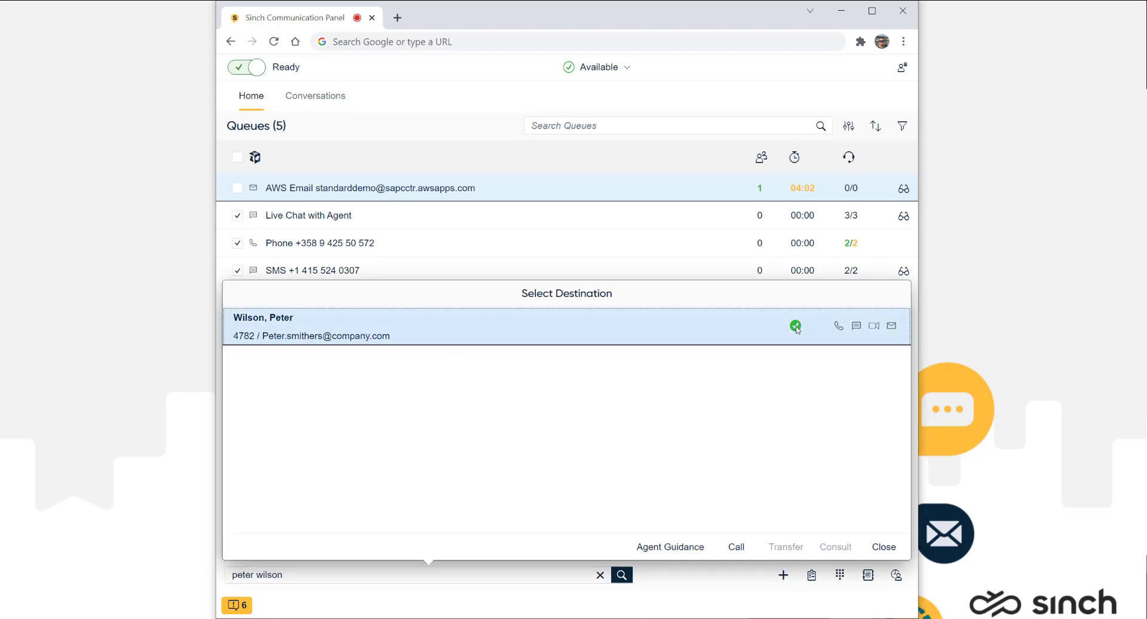
mouse_move(796, 328)
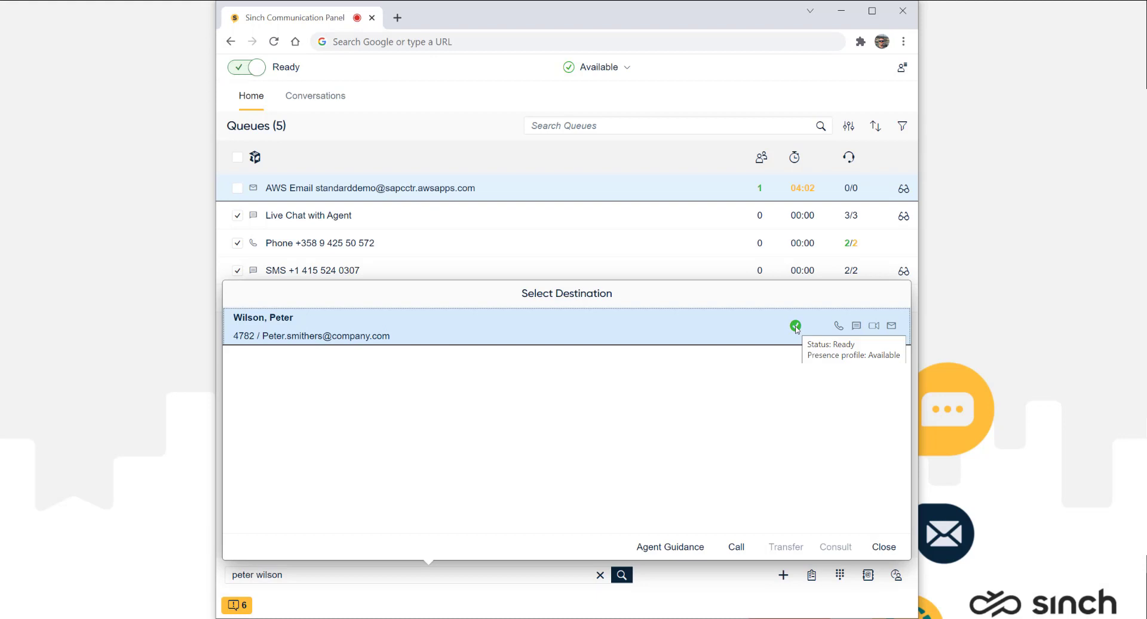
left_click(884, 547)
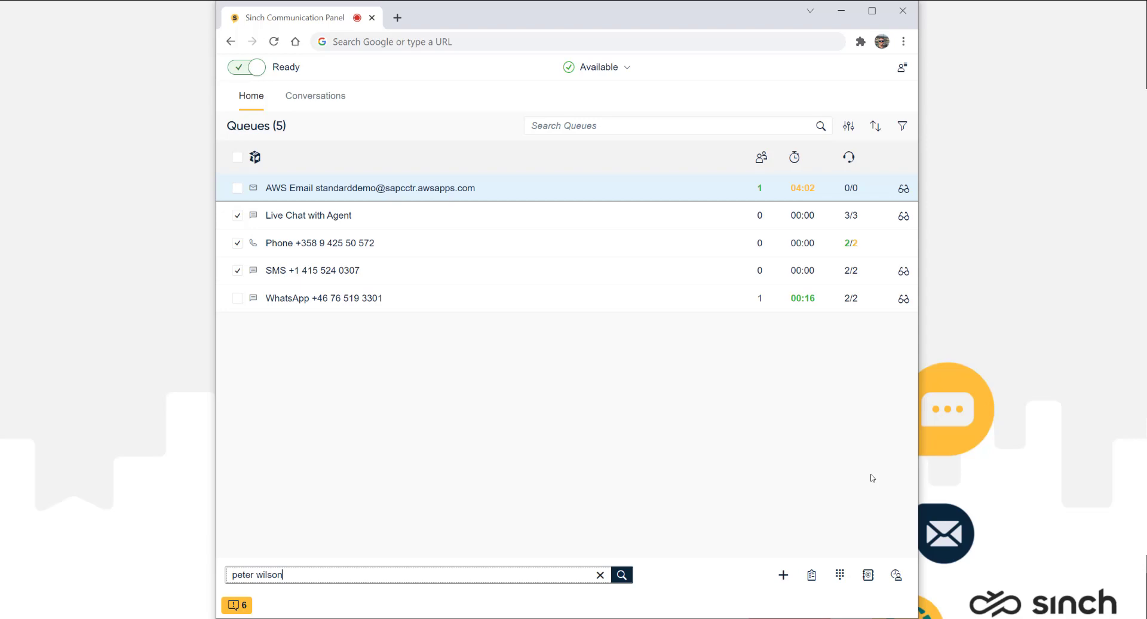
left_click(783, 576)
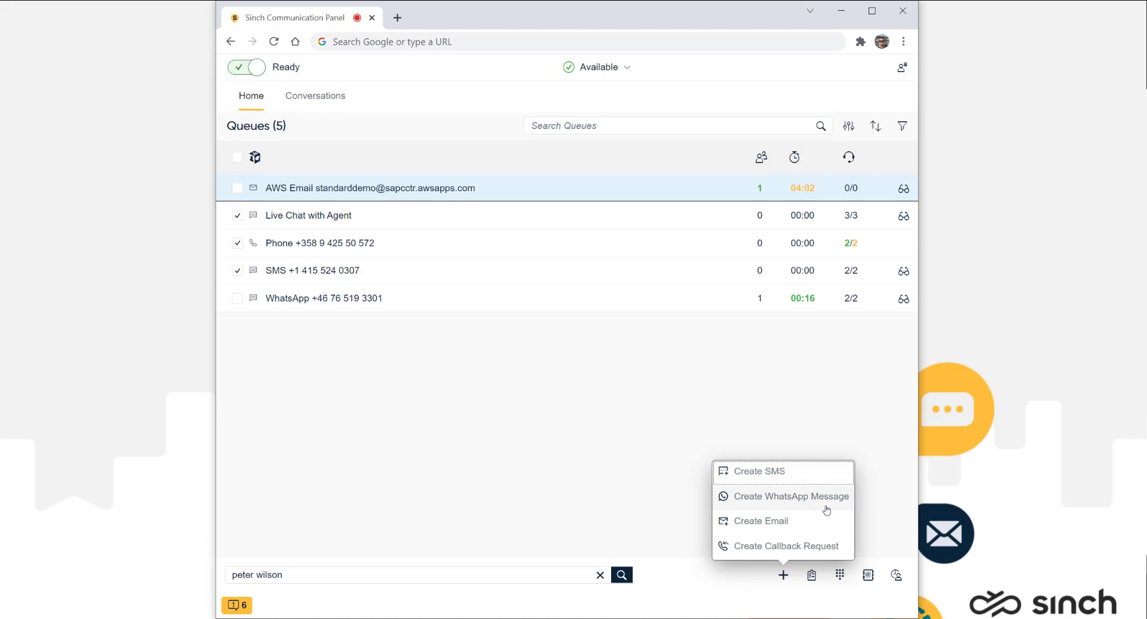
left_click(870, 525)
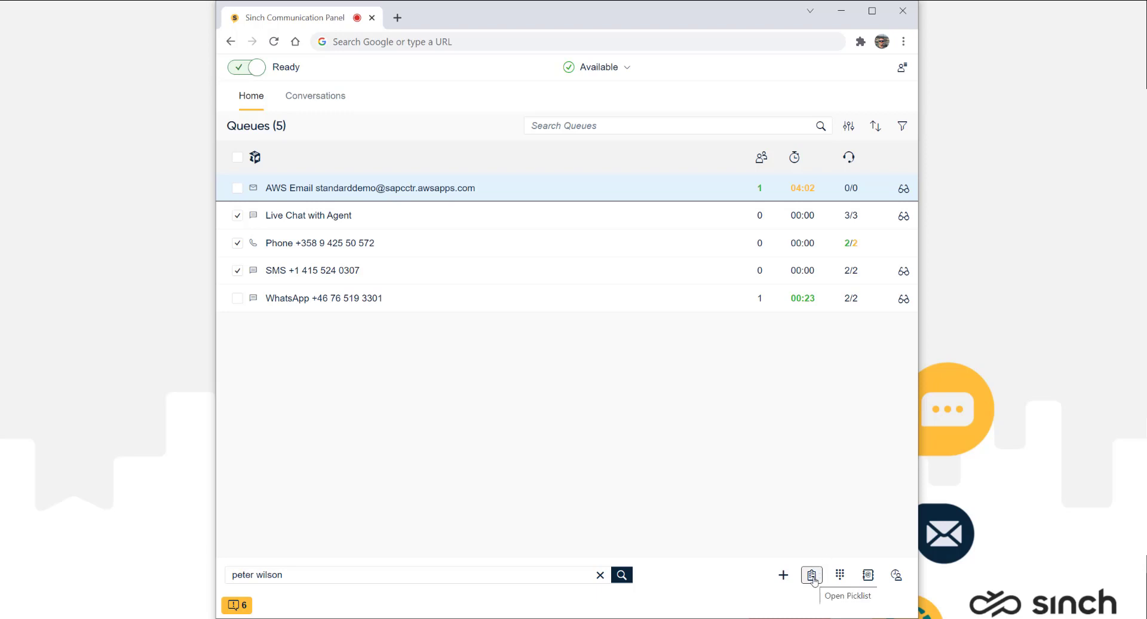
Step: Pick the queued product-compatibility email conversation from the Picklist
left_click(811, 575)
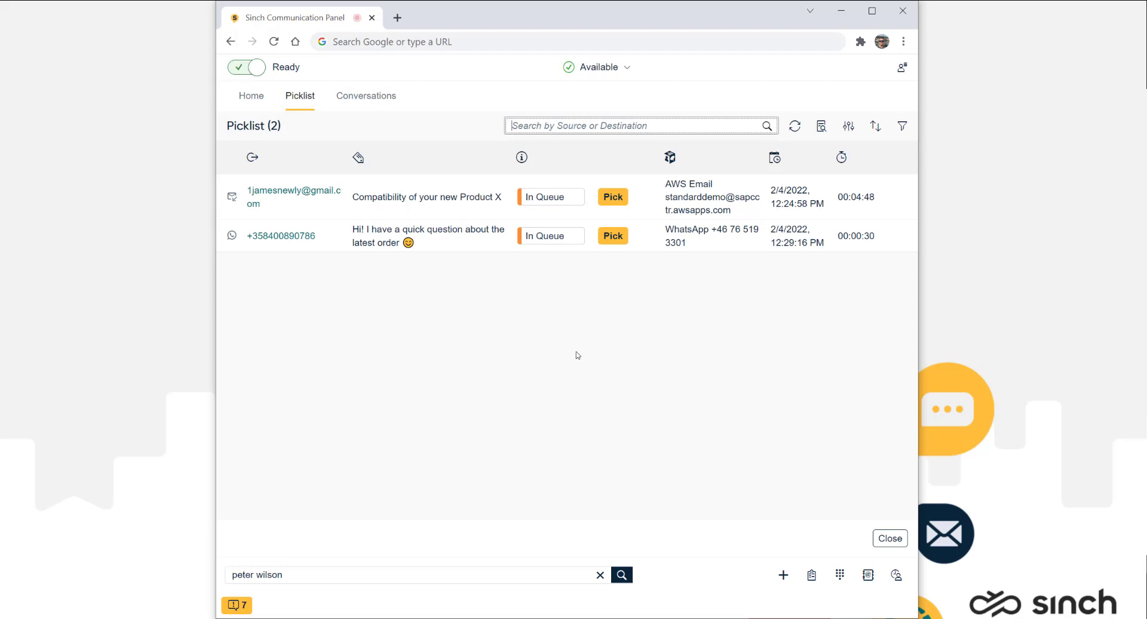
left_click(480, 208)
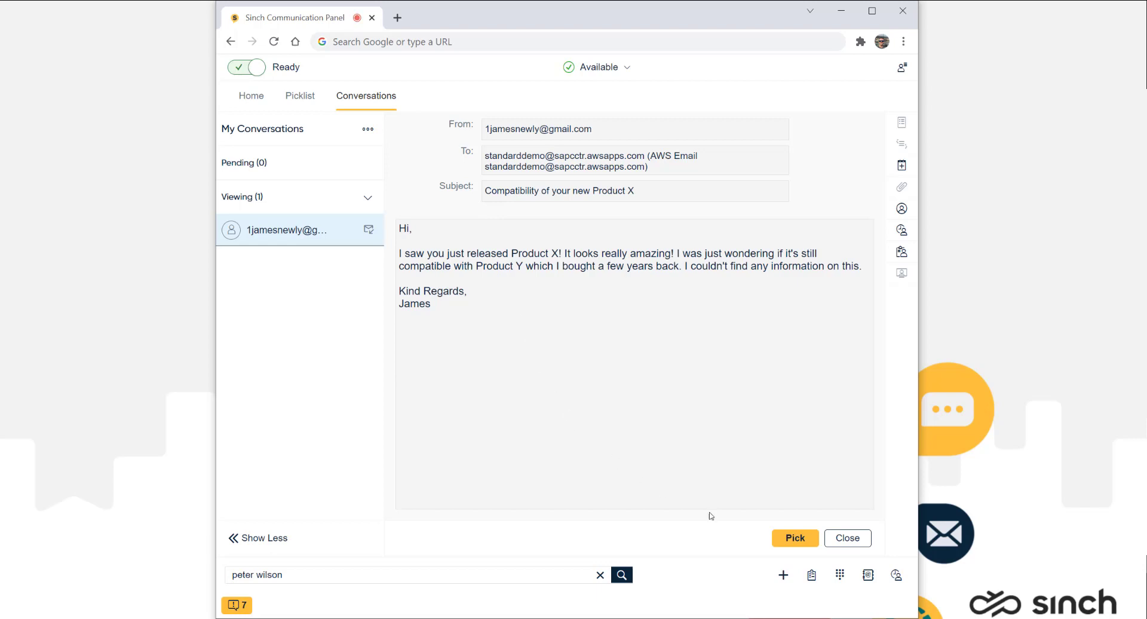
left_click(783, 541)
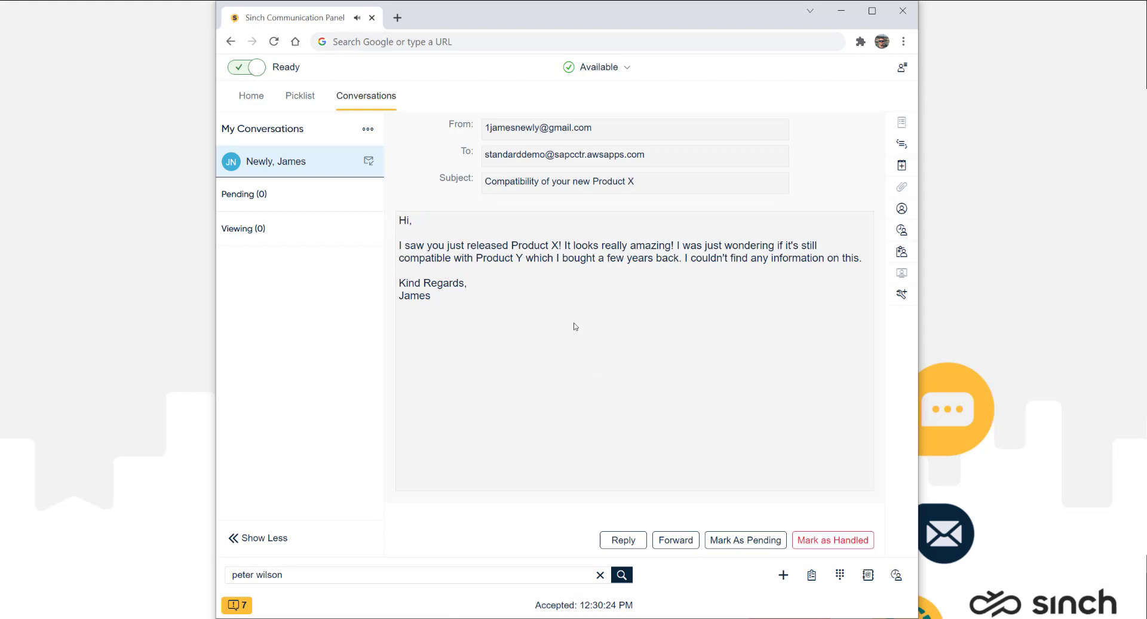
Step: Pick the queued WhatsApp chat from the Picklist, then open and close the Dial Pad
left_click(307, 103)
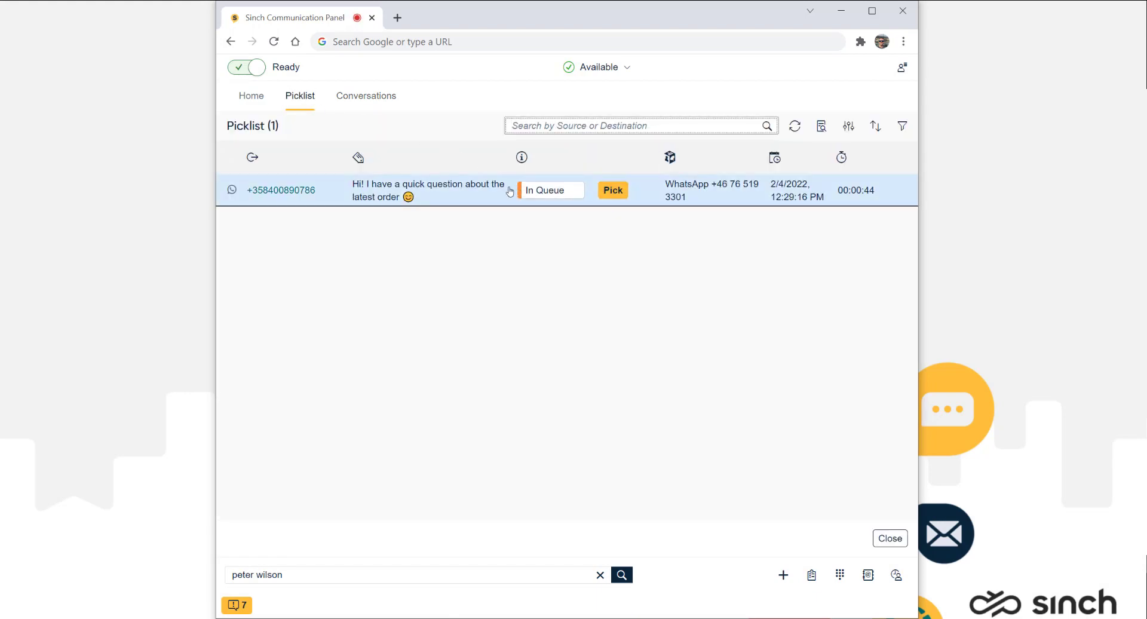
left_click(611, 190)
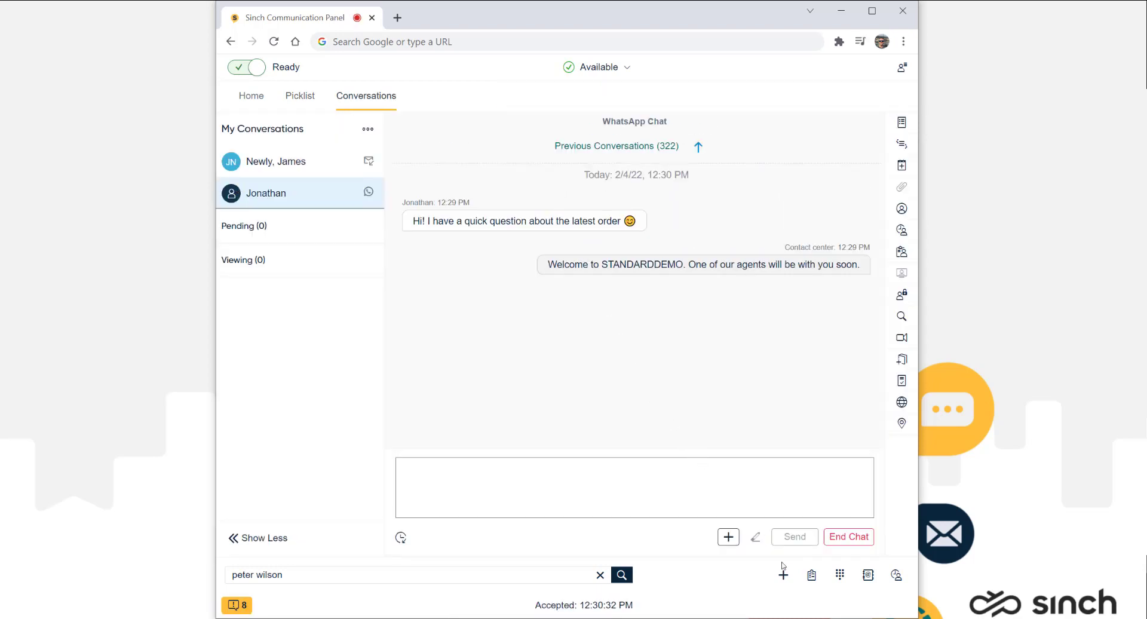
left_click(840, 576)
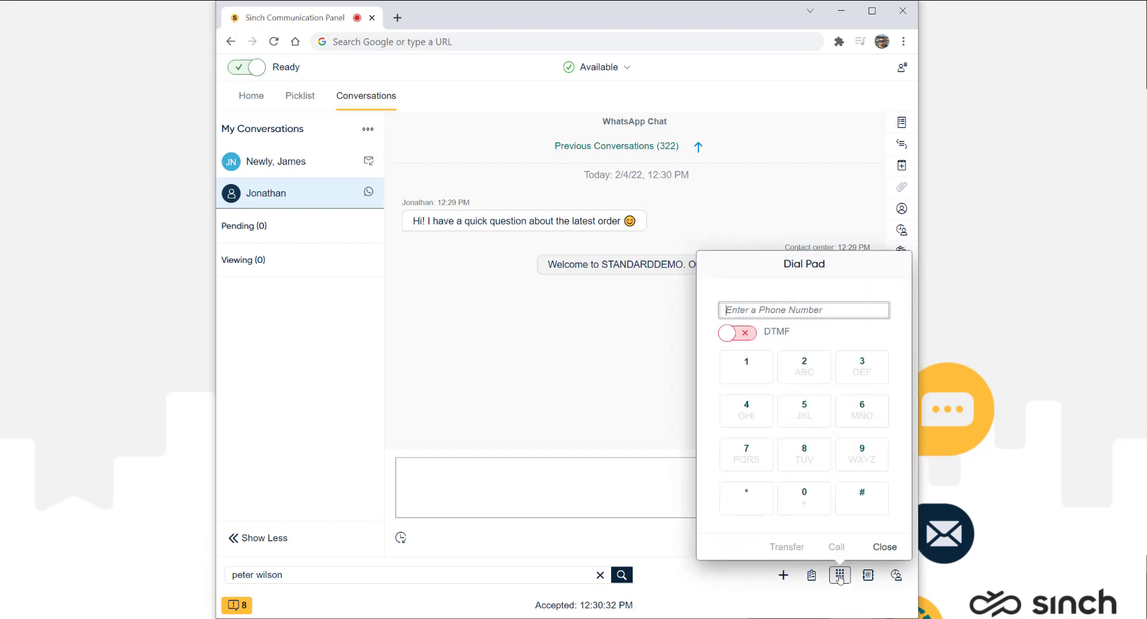
left_click(840, 576)
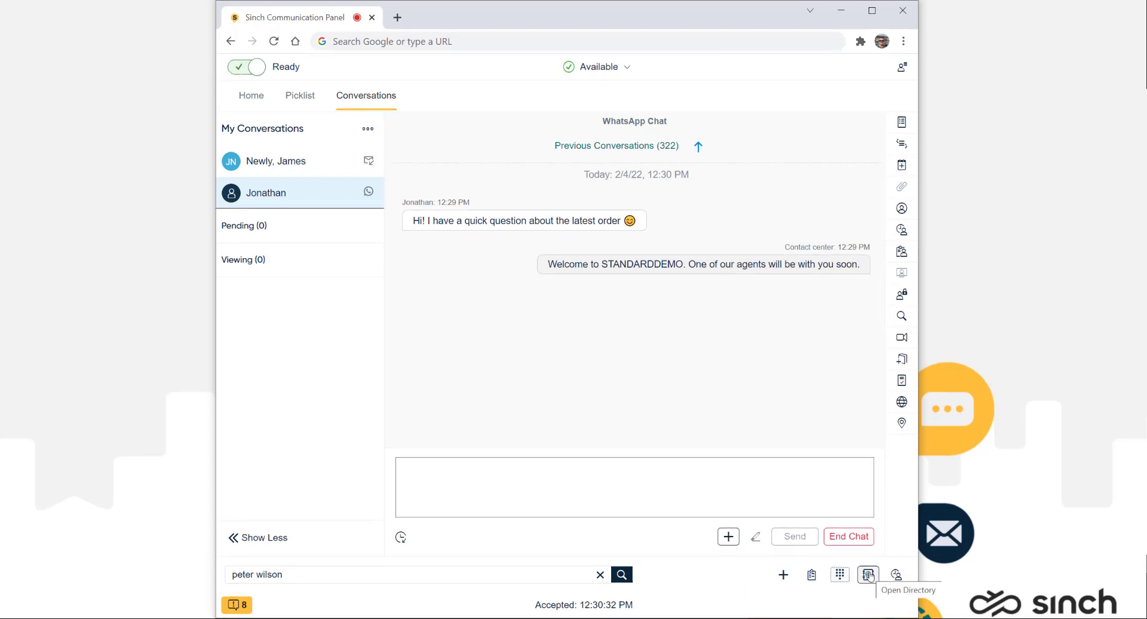
Step: Find the customer by name in the Directory, open their full details and expand Conversations
left_click(868, 575)
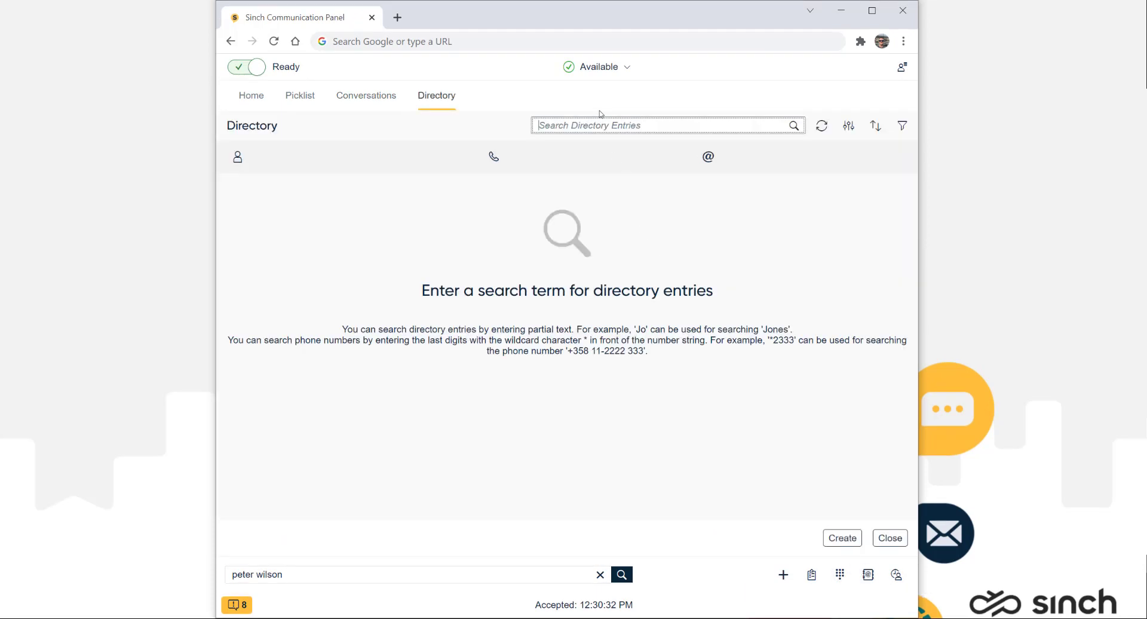
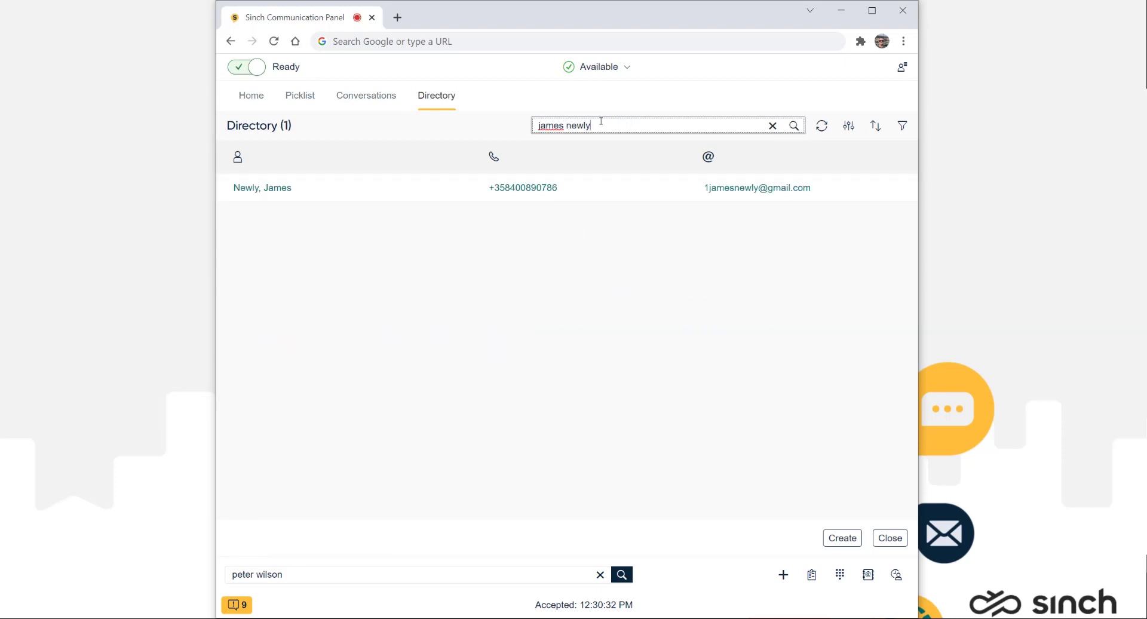
left_click(263, 188)
left_click(339, 305)
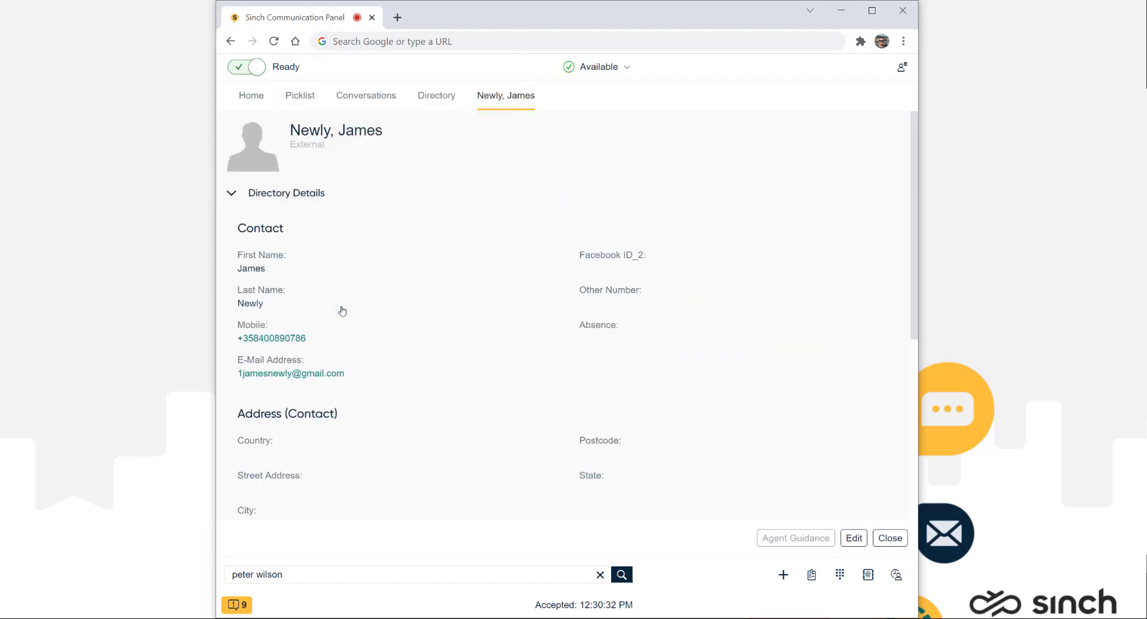
scroll(341, 310, "down", 5)
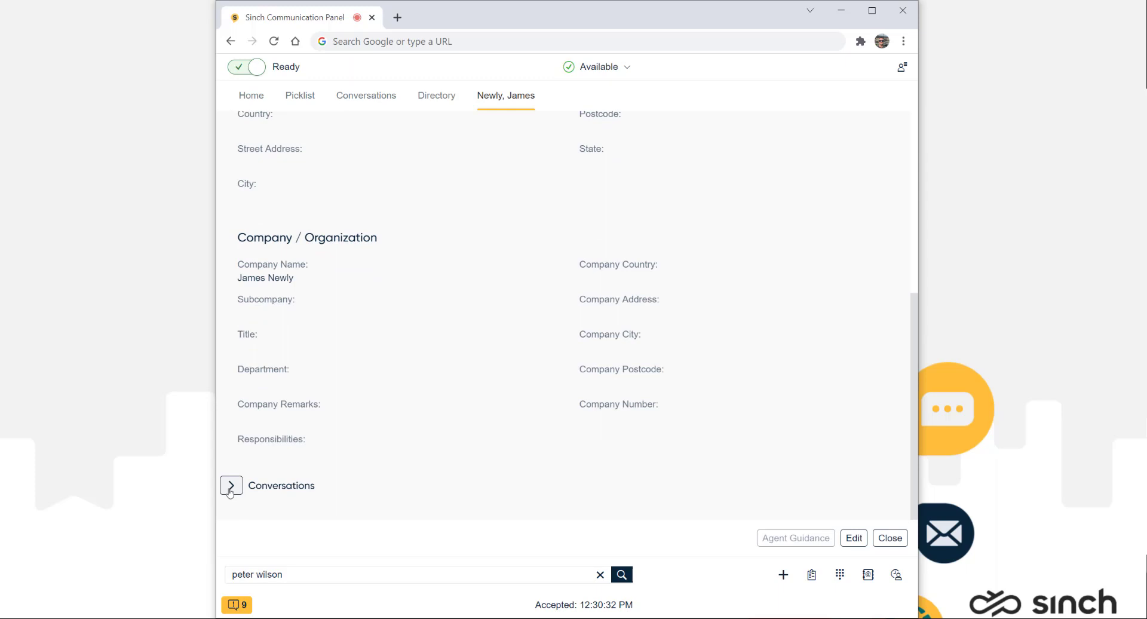
left_click(230, 485)
scroll(417, 442, "down", 4)
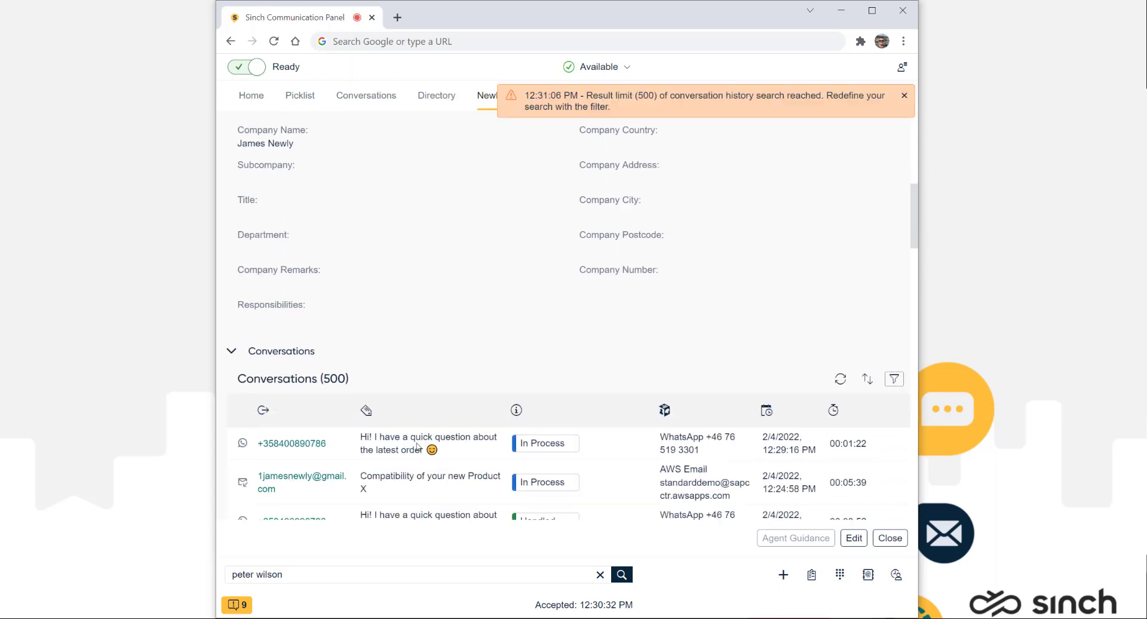
scroll(657, 514, "up", 5)
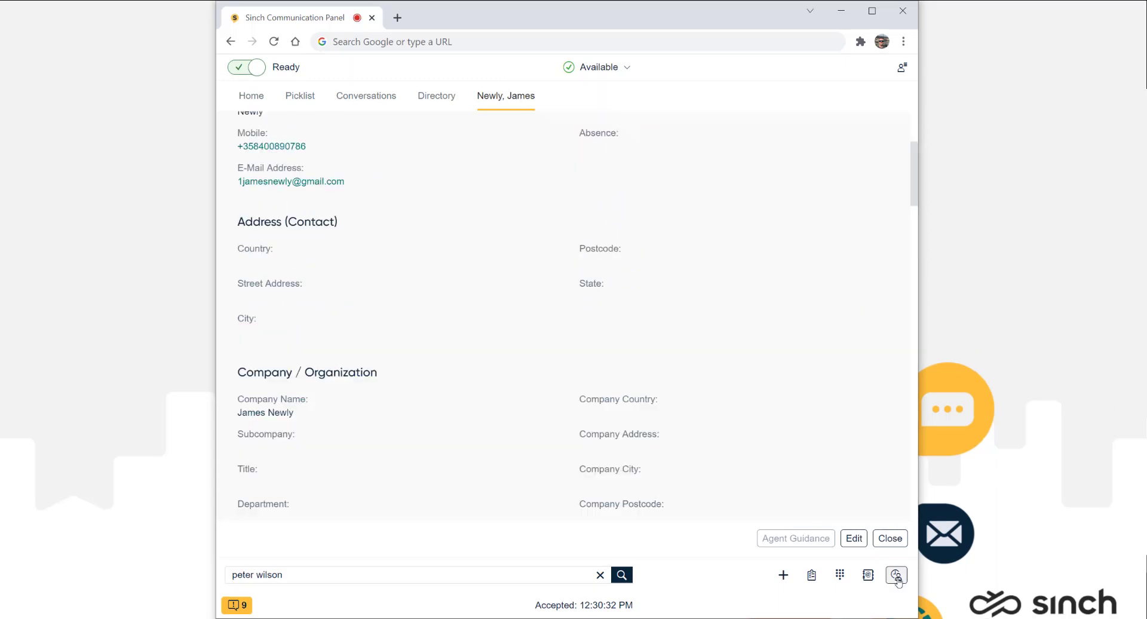
left_click(896, 575)
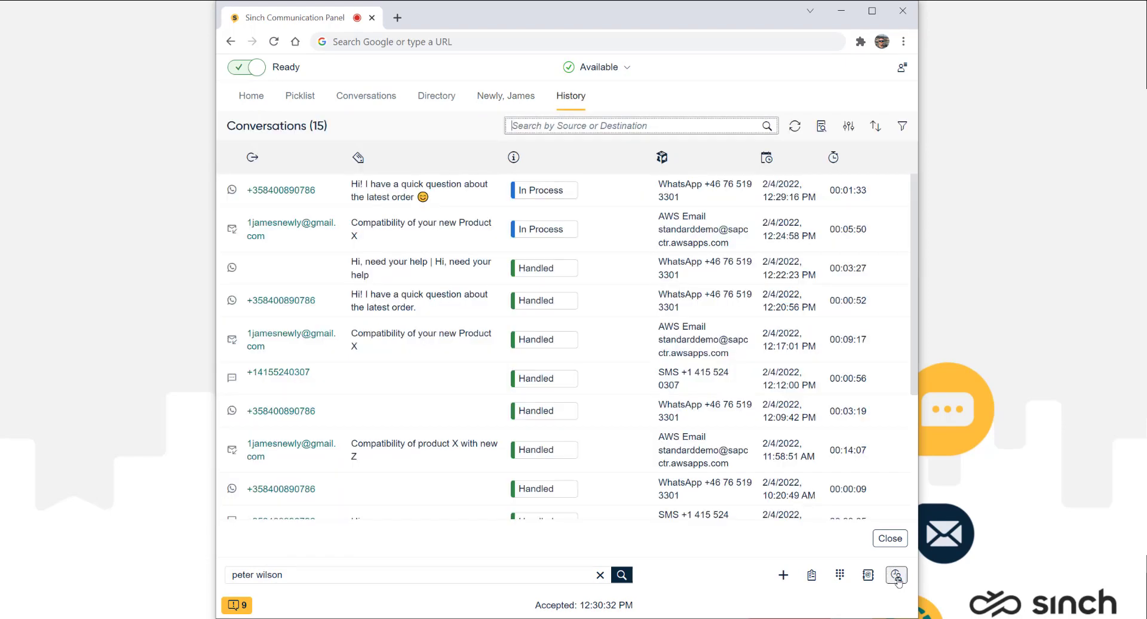